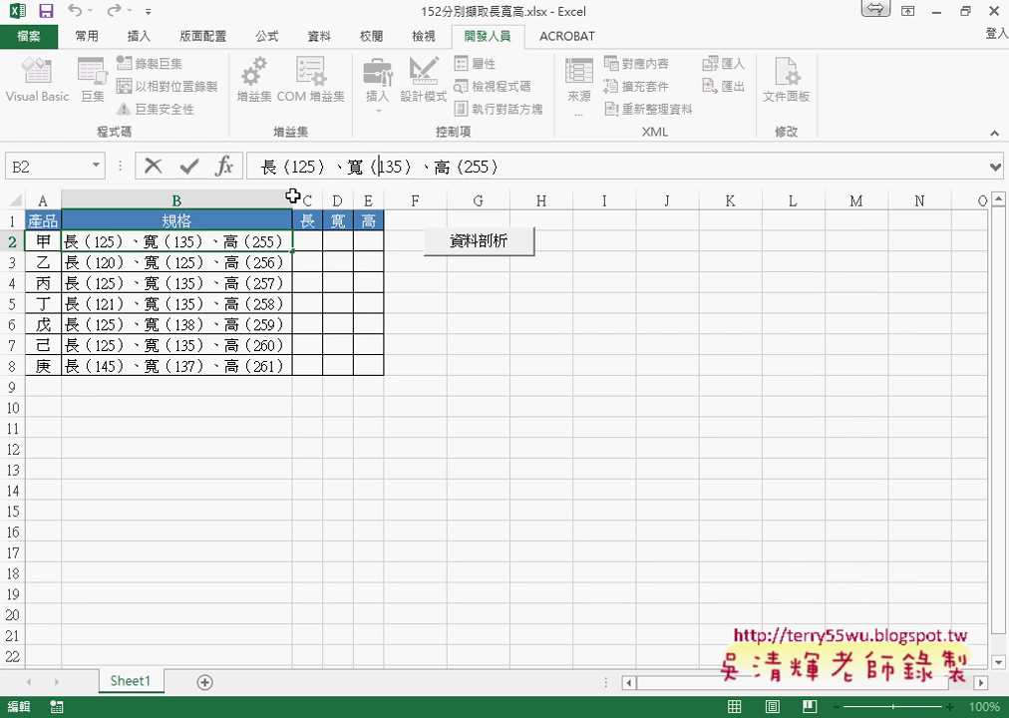
Step: Run the 資料剖析 button and confirm replacing data, filling C–E with each 規格's 長, 寬, 高
left_click(498, 247)
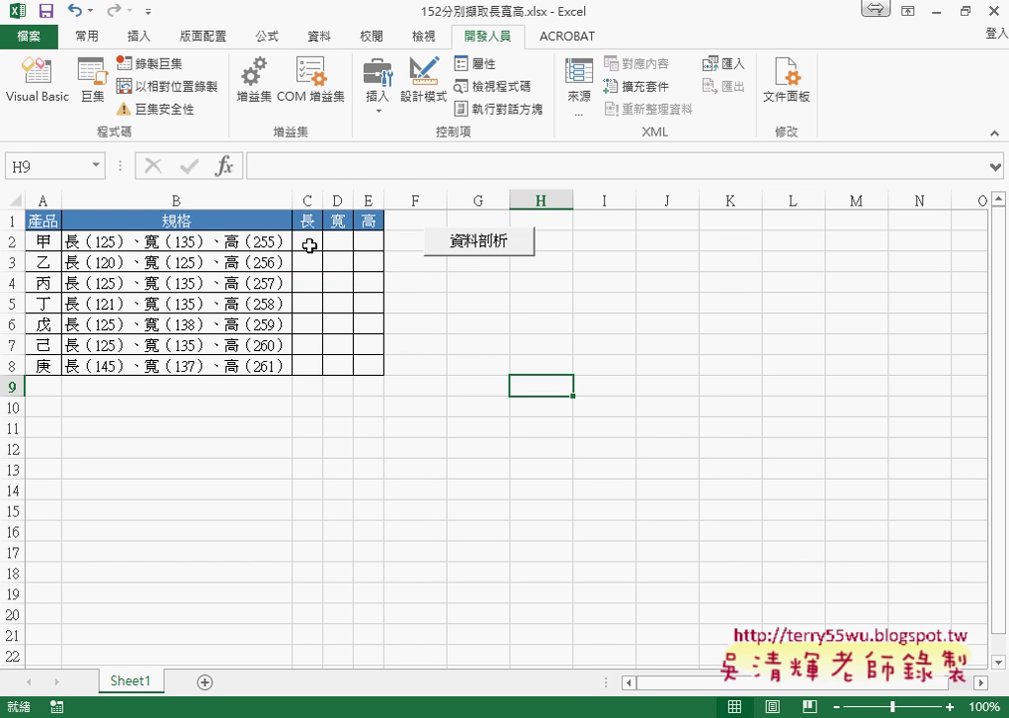
left_click(470, 249)
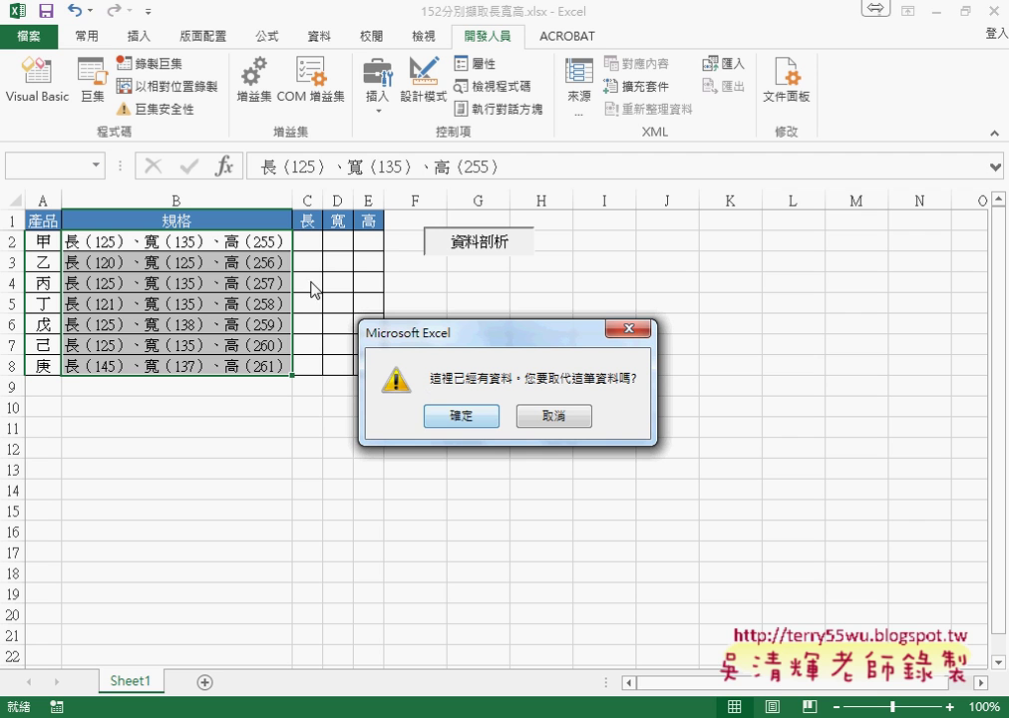
left_click(480, 418)
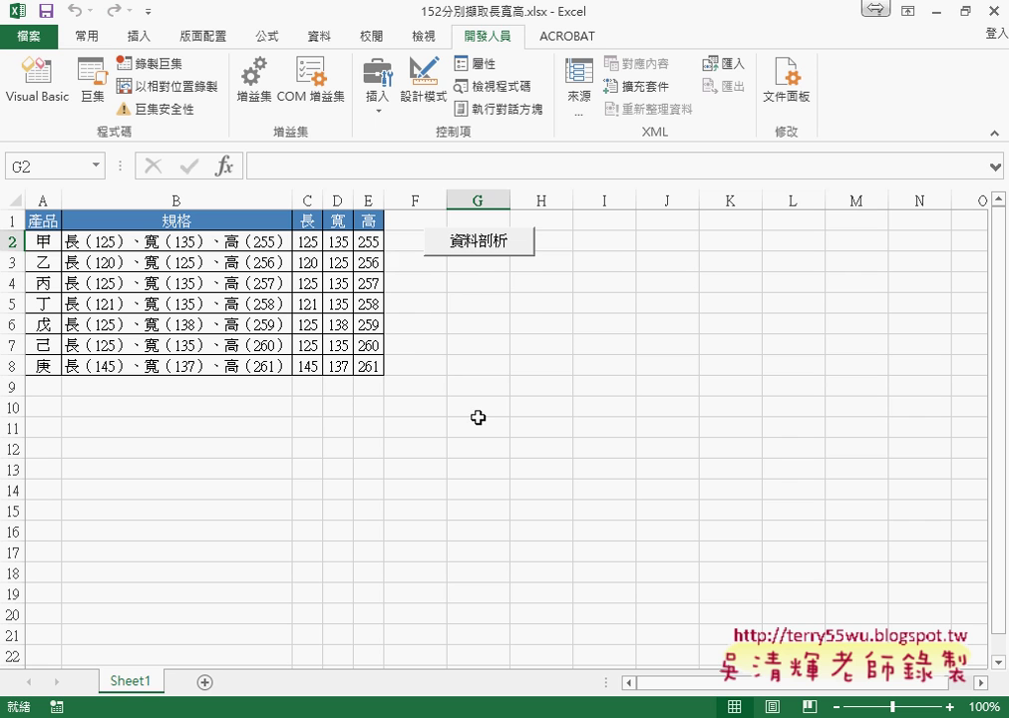
Step: Open the 資料剖析 button's assigned macro in the VBA editor through 指定巨集 and 編輯
right_click(481, 246)
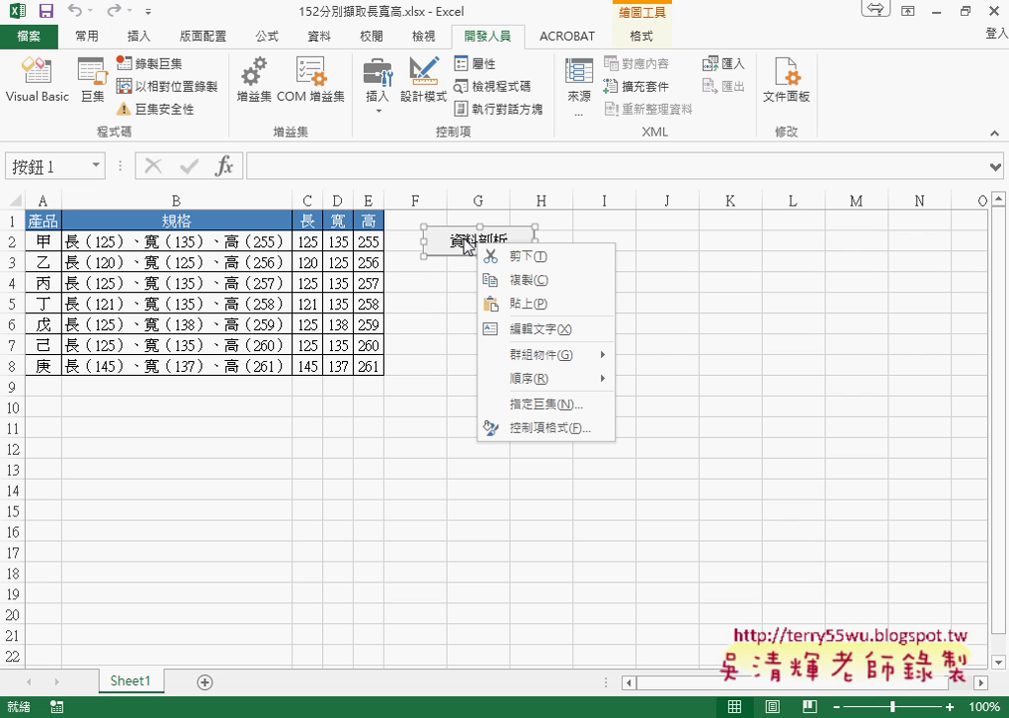
left_click(520, 403)
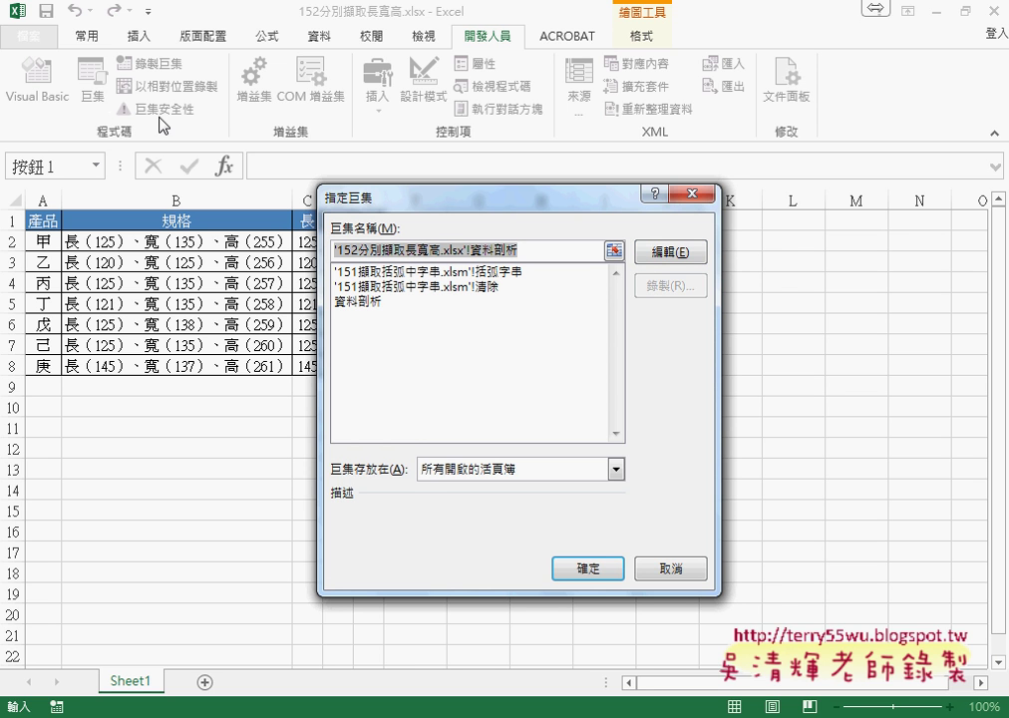
left_click(687, 252)
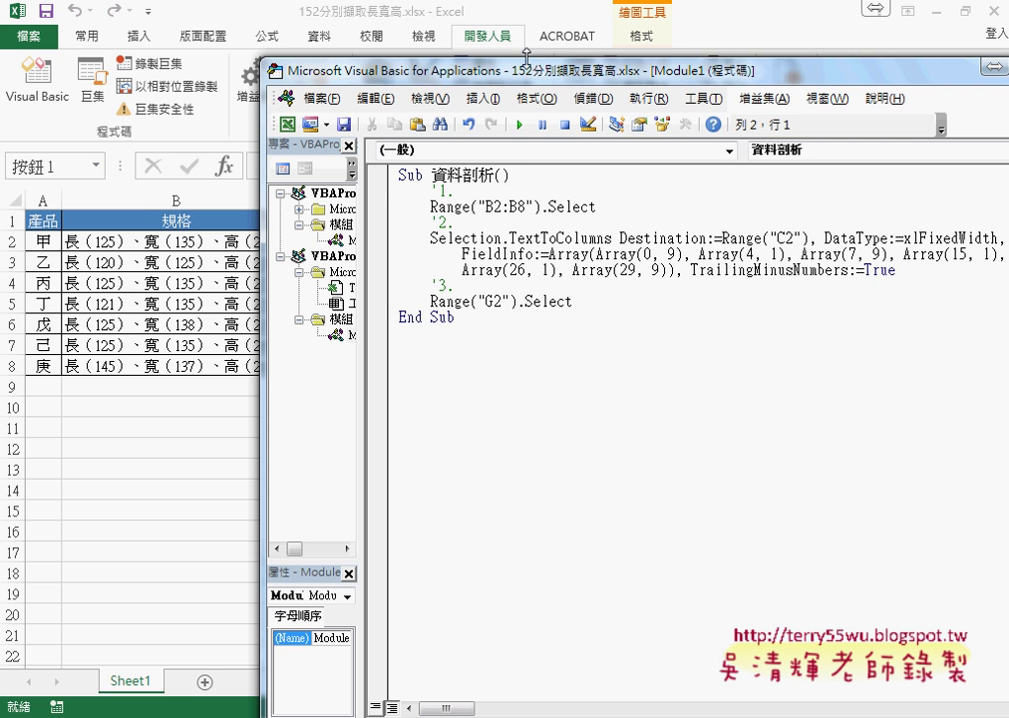
Step: Move the VBA editor window over the sheet's left side with the 資料剖析 code showing
mouse_move(434, 71)
left_mouse_down()
mouse_move(433, 52)
mouse_move(231, 33)
left_mouse_up()
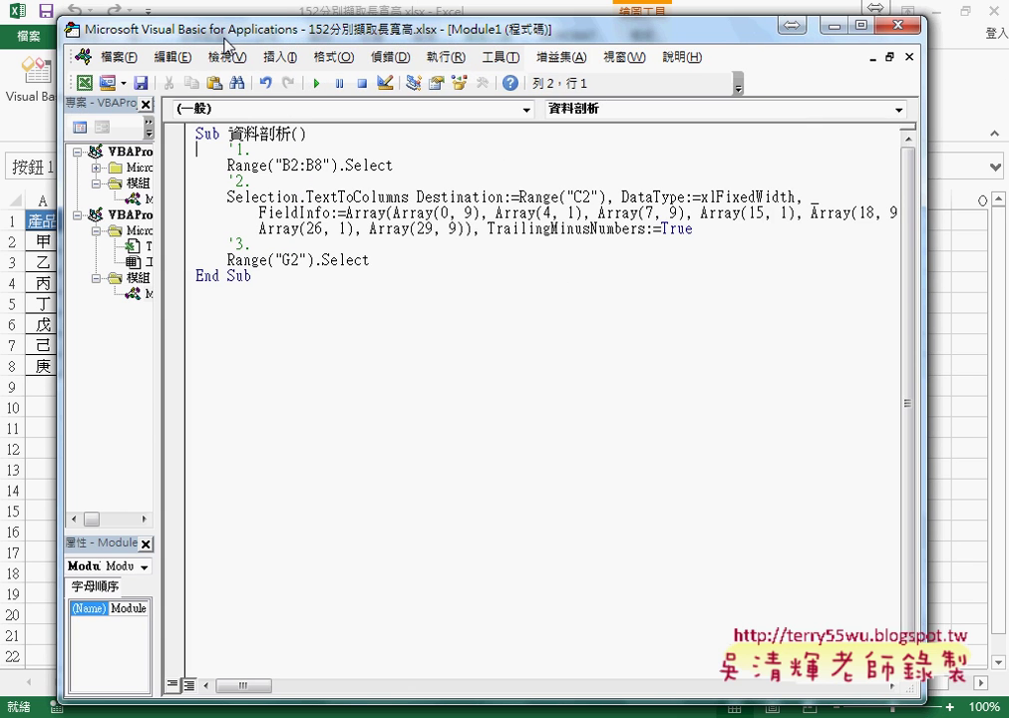
mouse_move(113, 40)
left_mouse_down()
mouse_move(288, 104)
mouse_move(174, 67)
left_mouse_up()
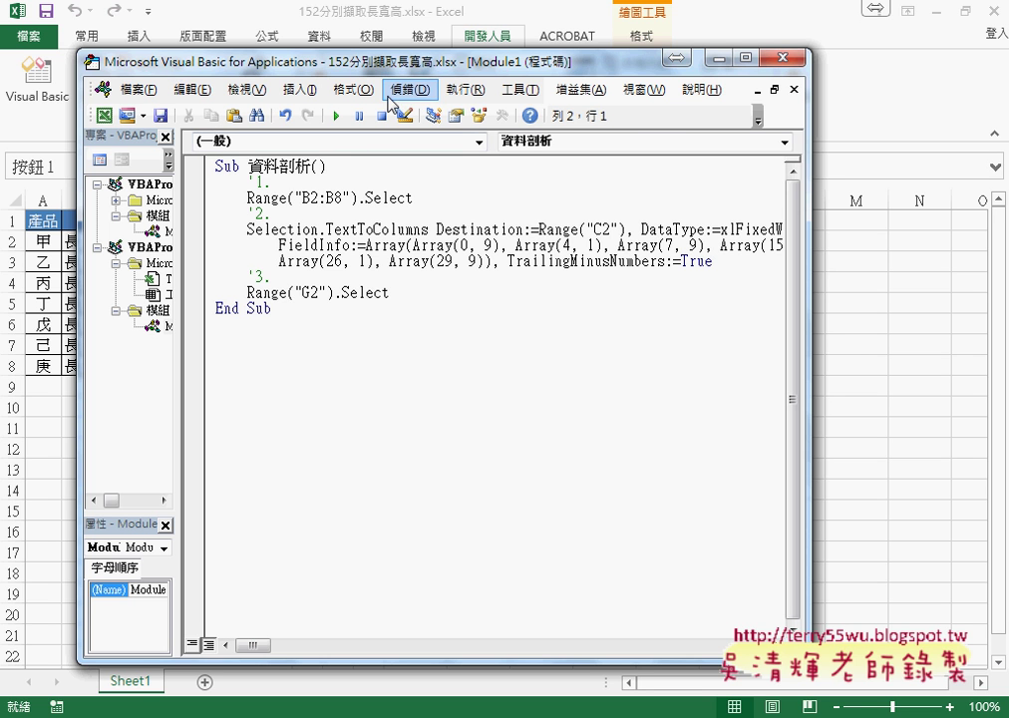
left_click(517, 89)
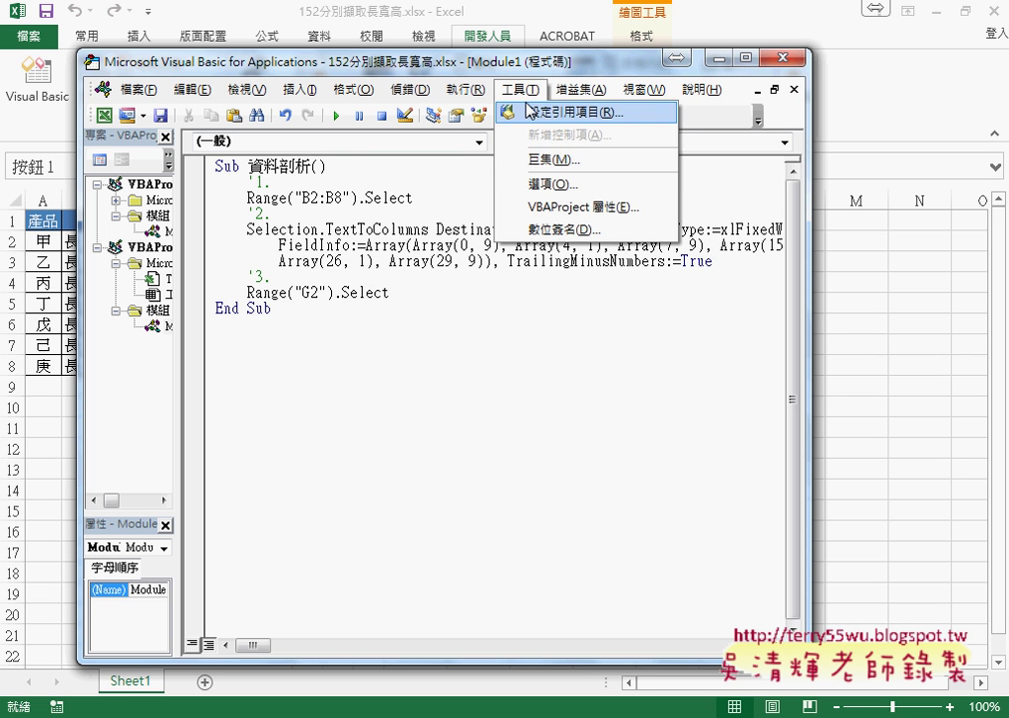
left_click(539, 184)
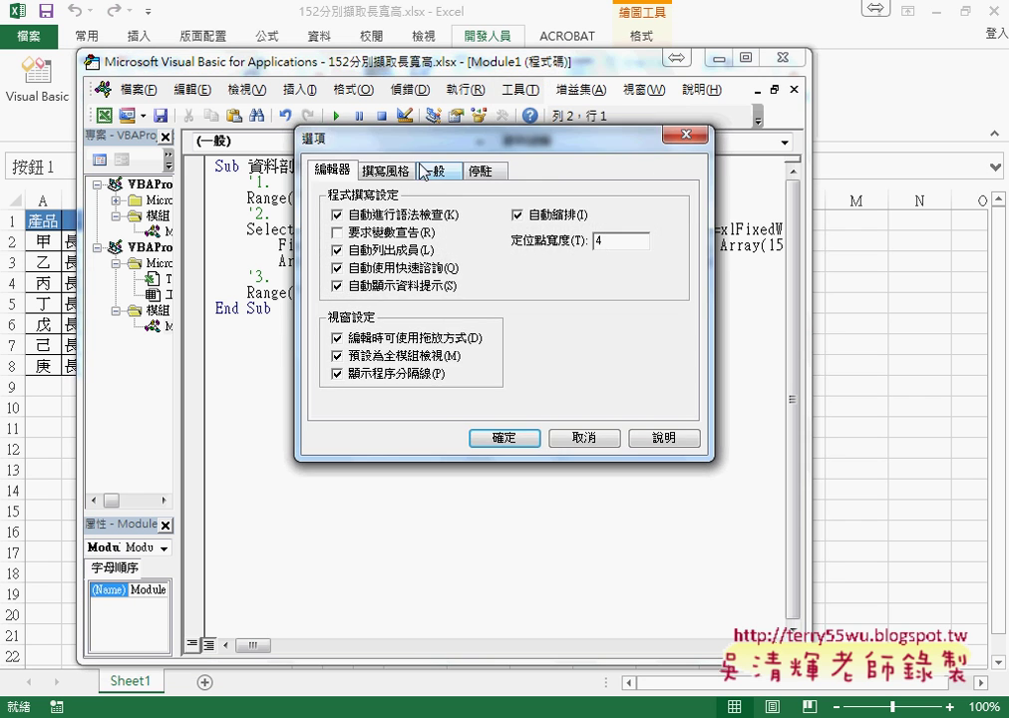
left_click(687, 135)
left_click(518, 89)
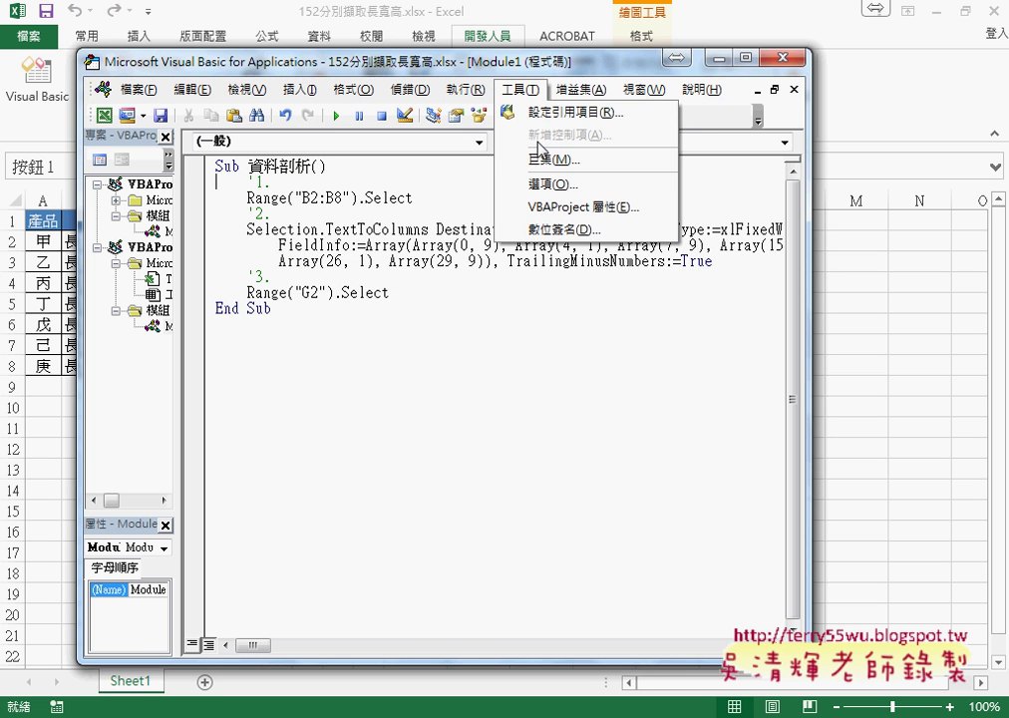
left_click(548, 185)
left_click(397, 174)
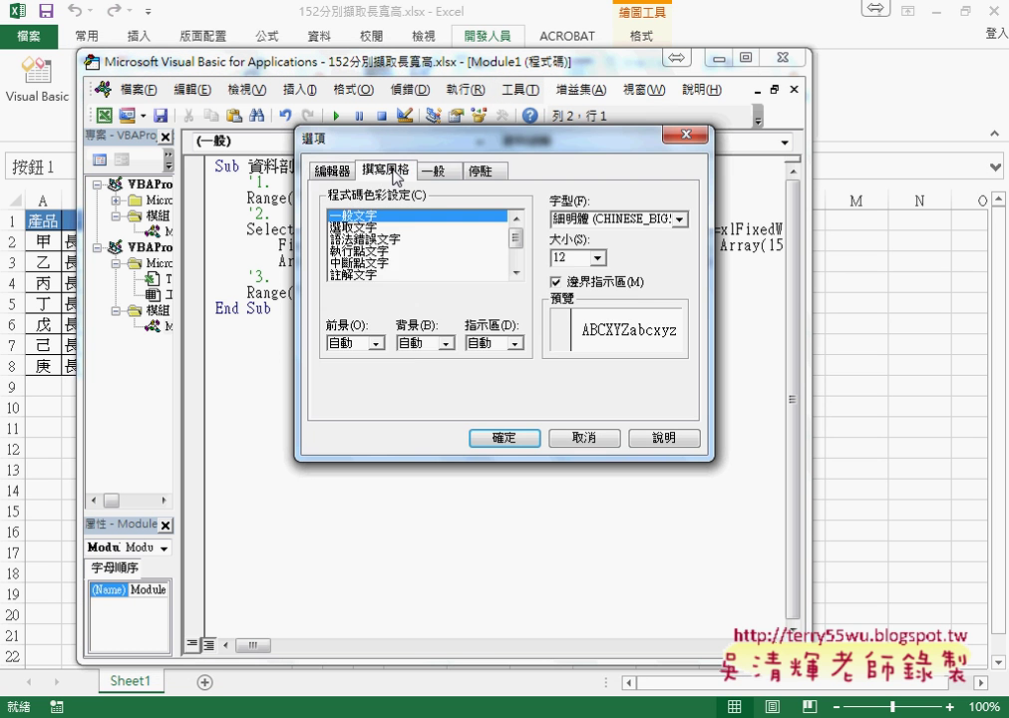
left_click(596, 257)
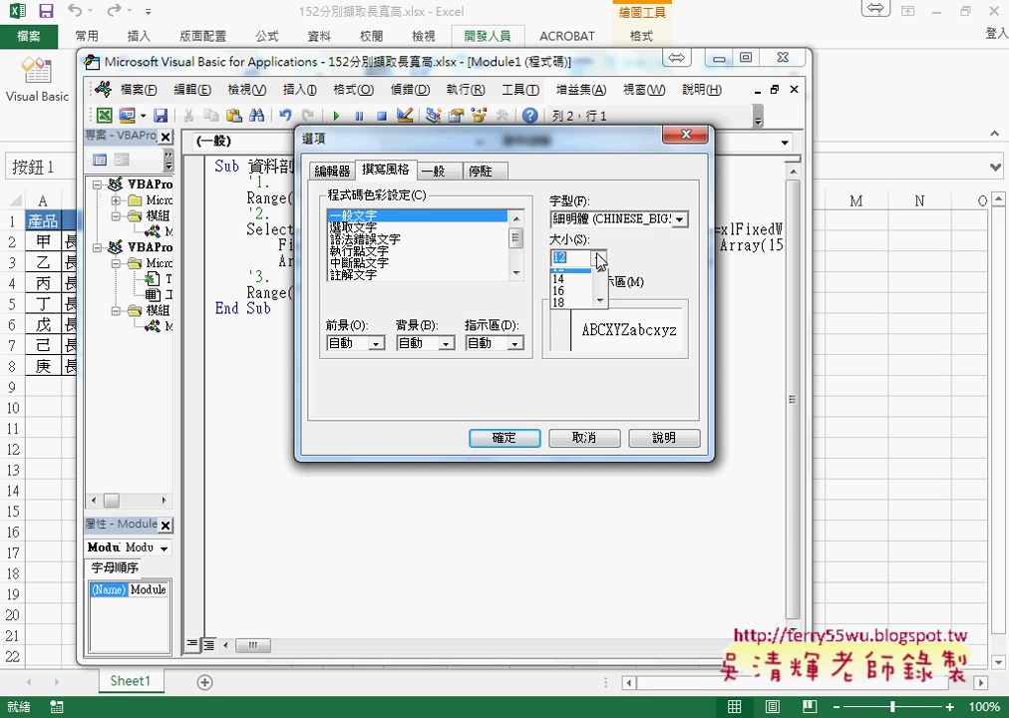
left_click(599, 279)
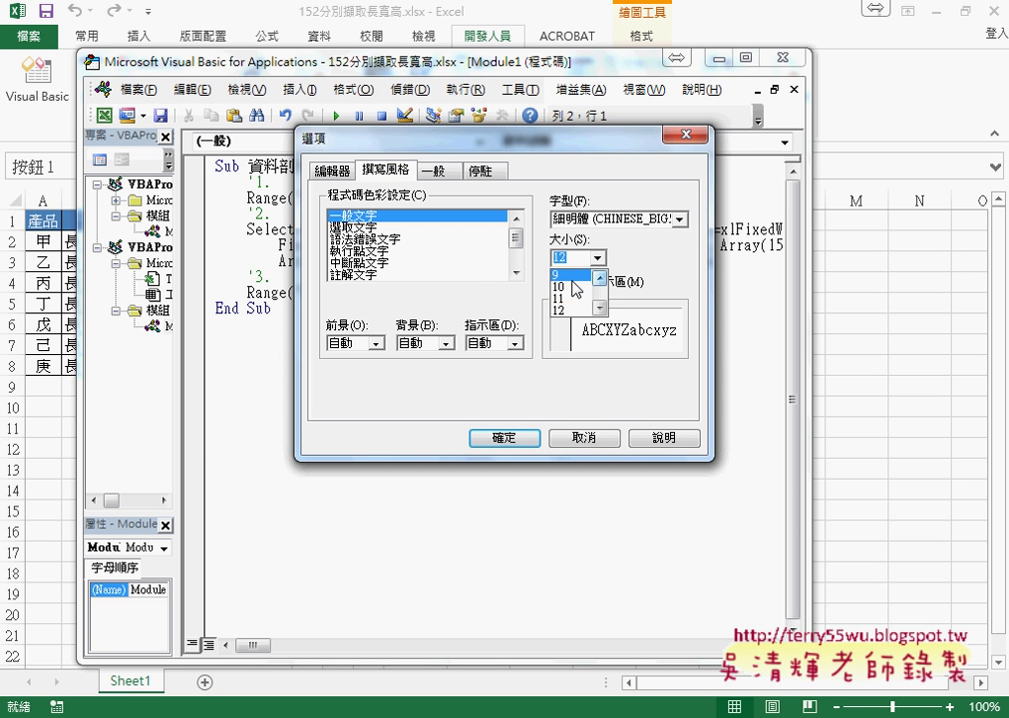
left_click(576, 286)
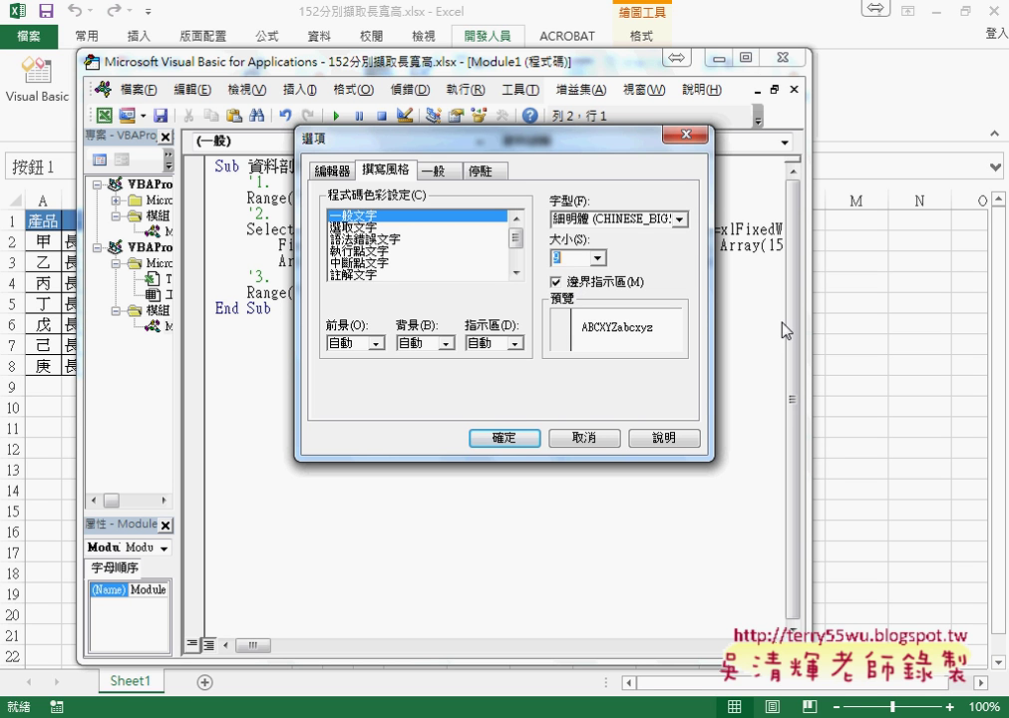
left_click(597, 257)
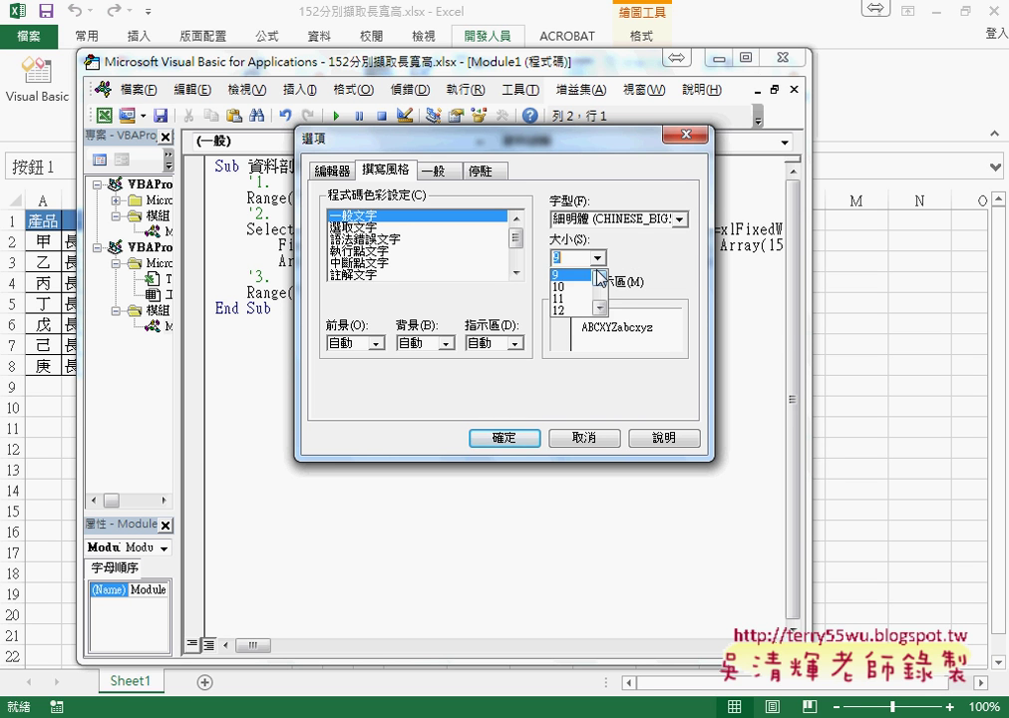
left_click(558, 312)
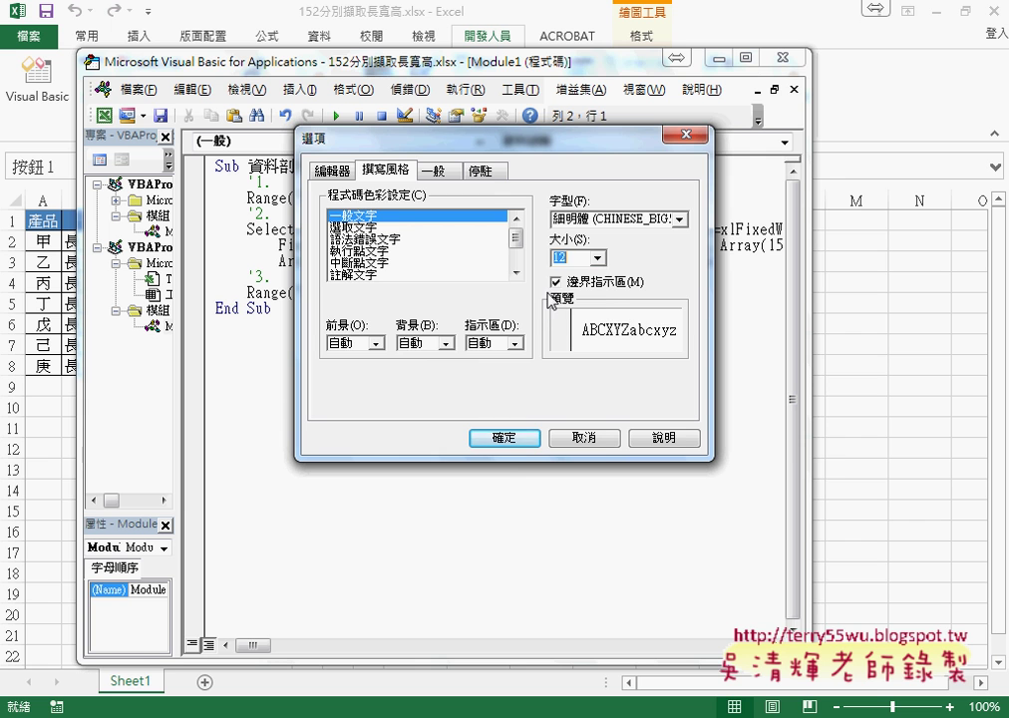
left_click(594, 440)
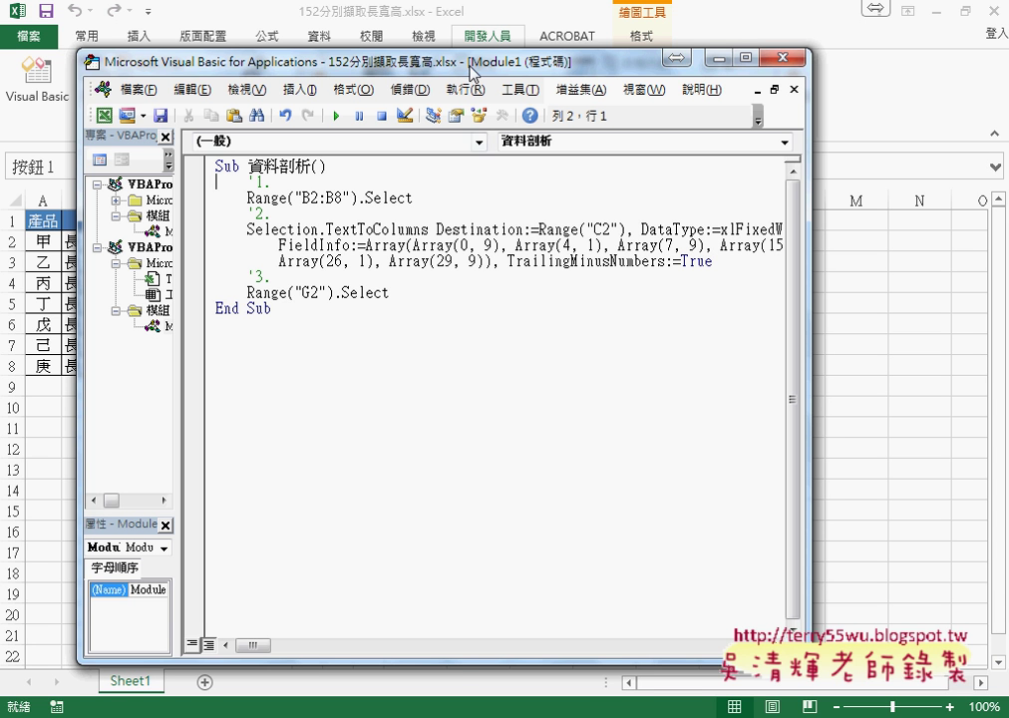
Step: Shift the editor right to reveal the data and add an indented blank line under Sub 資料剖析()
left_click_drag(471, 68, 706, 72)
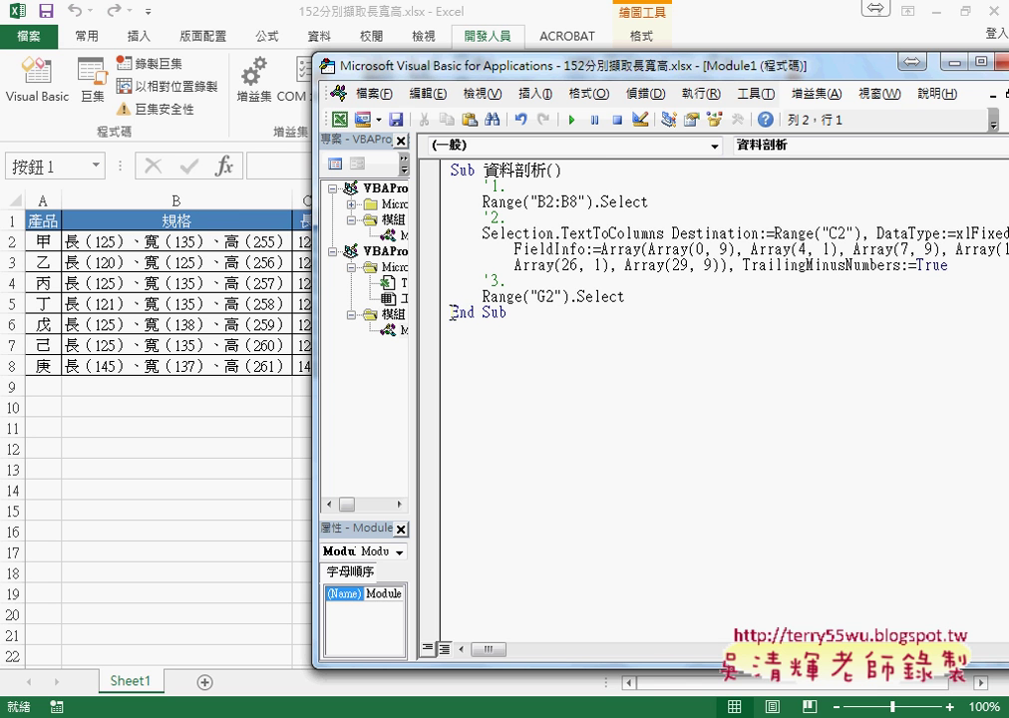
left_click(588, 168)
key("Return")
key("Tab")
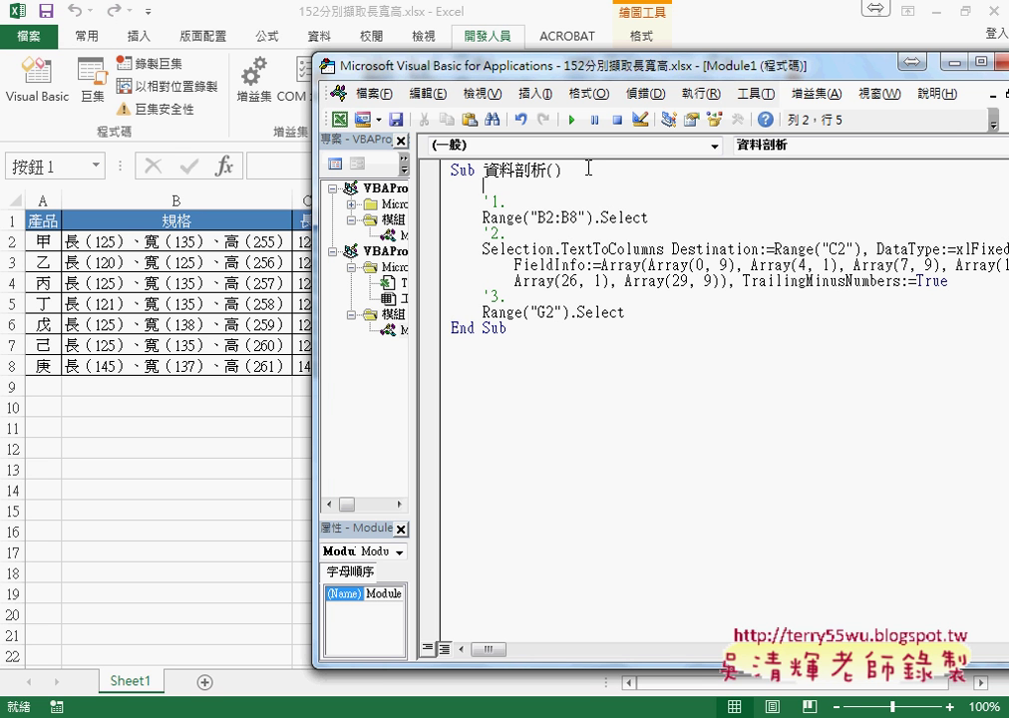
Step: Write Application.DisplayAlerts = False as the macro's first statement, using IntelliSense for the property and value
type("appl")
type("icati")
type("on")
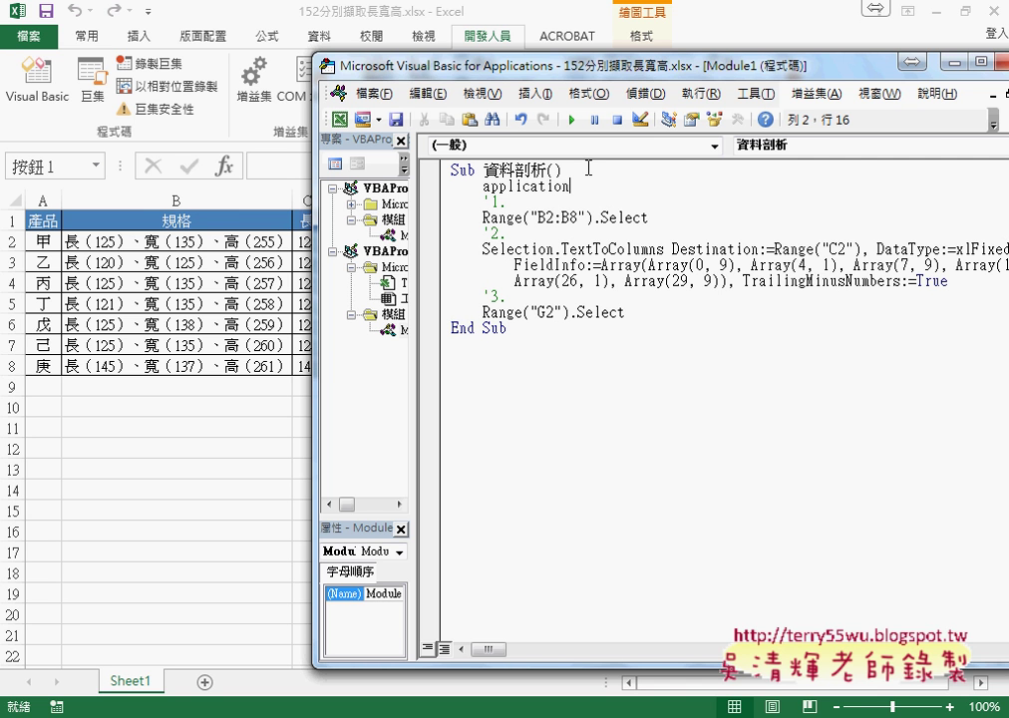
type(".")
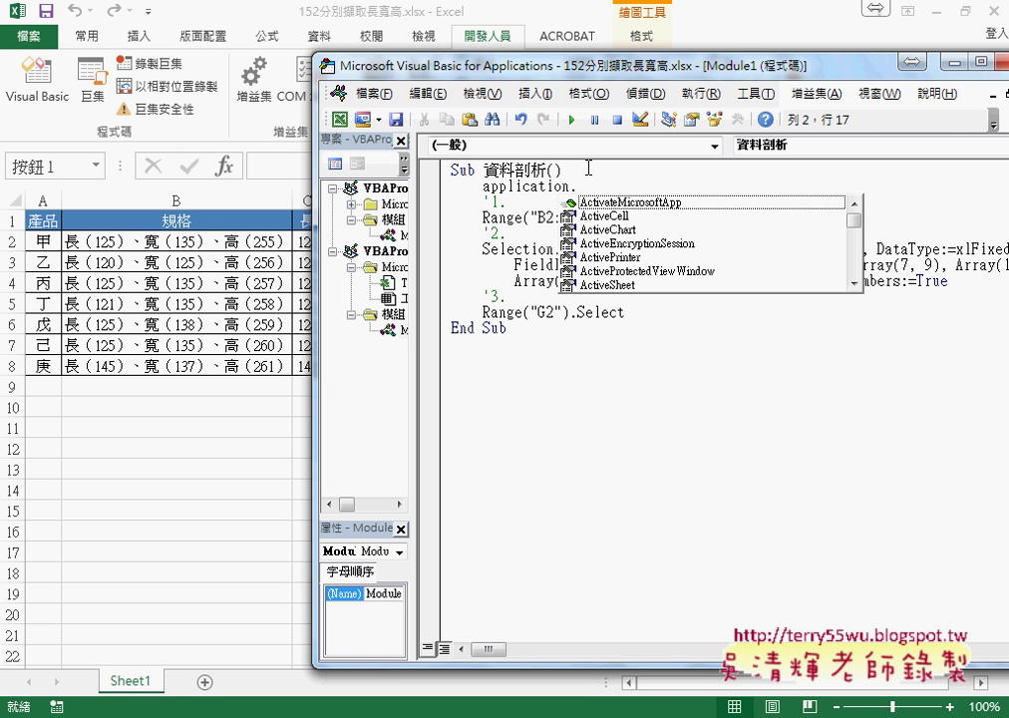
type("d")
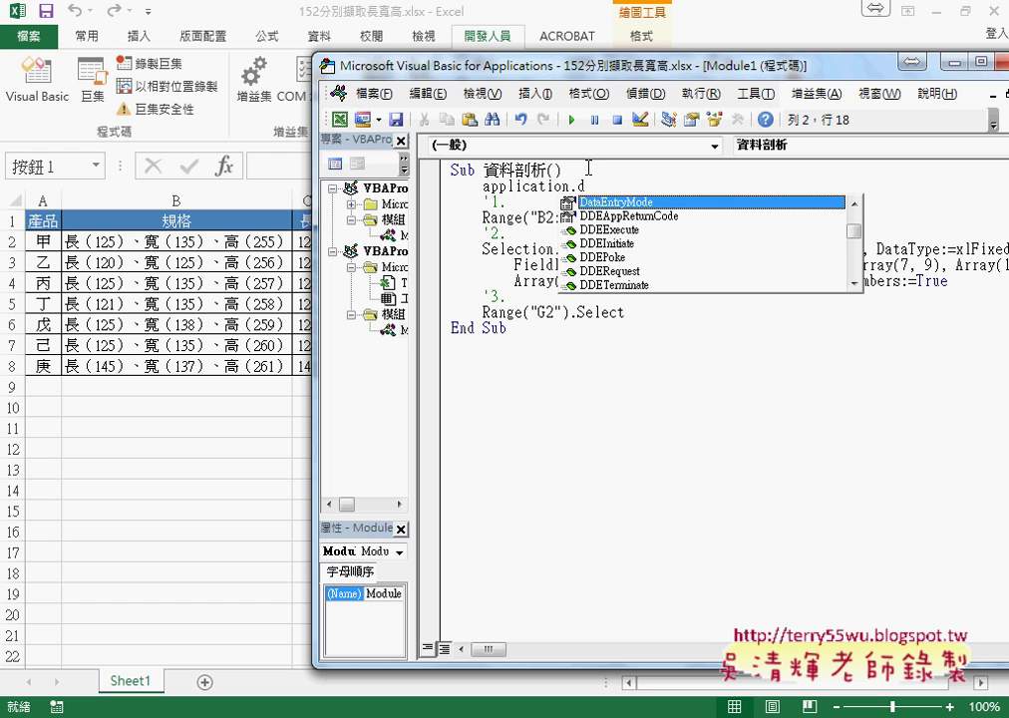
type("i")
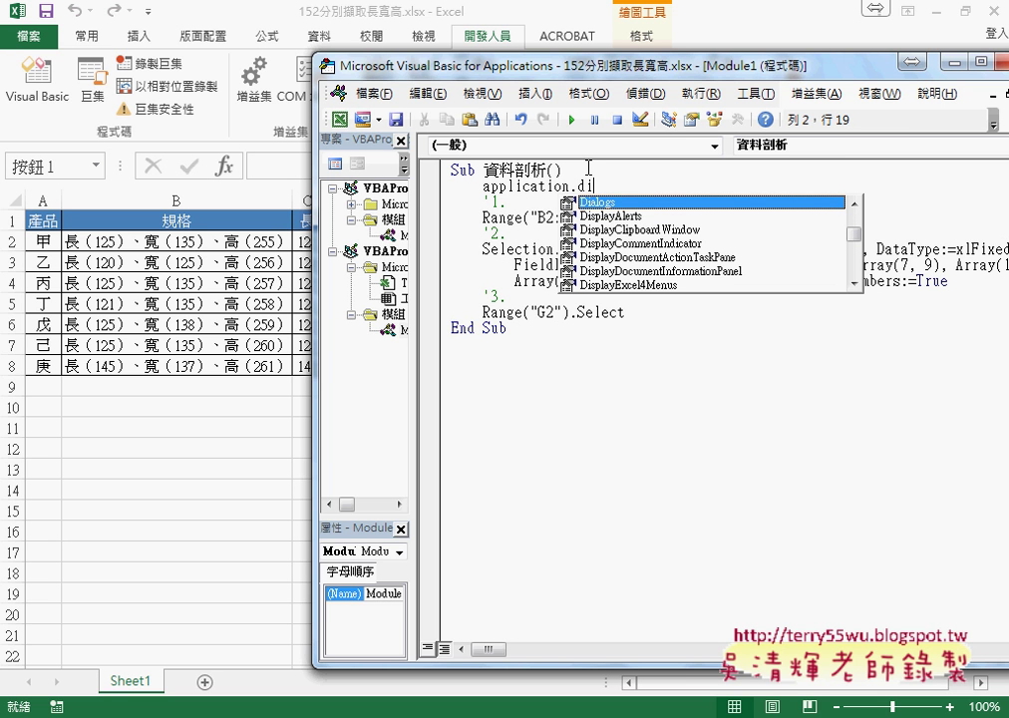
type("s")
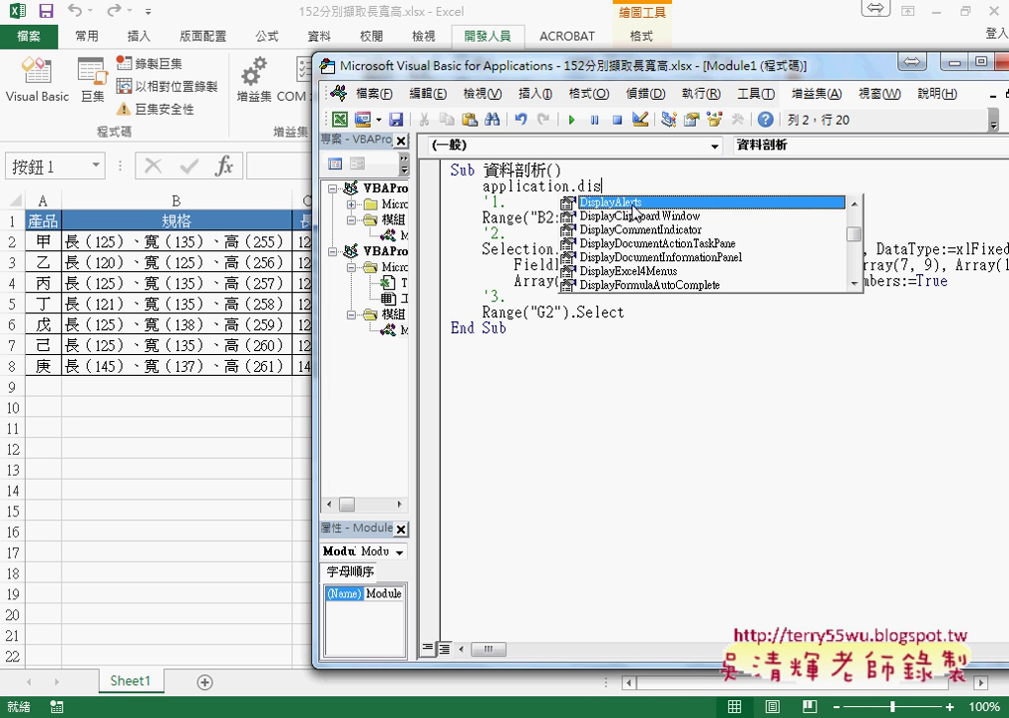
double_click(631, 207)
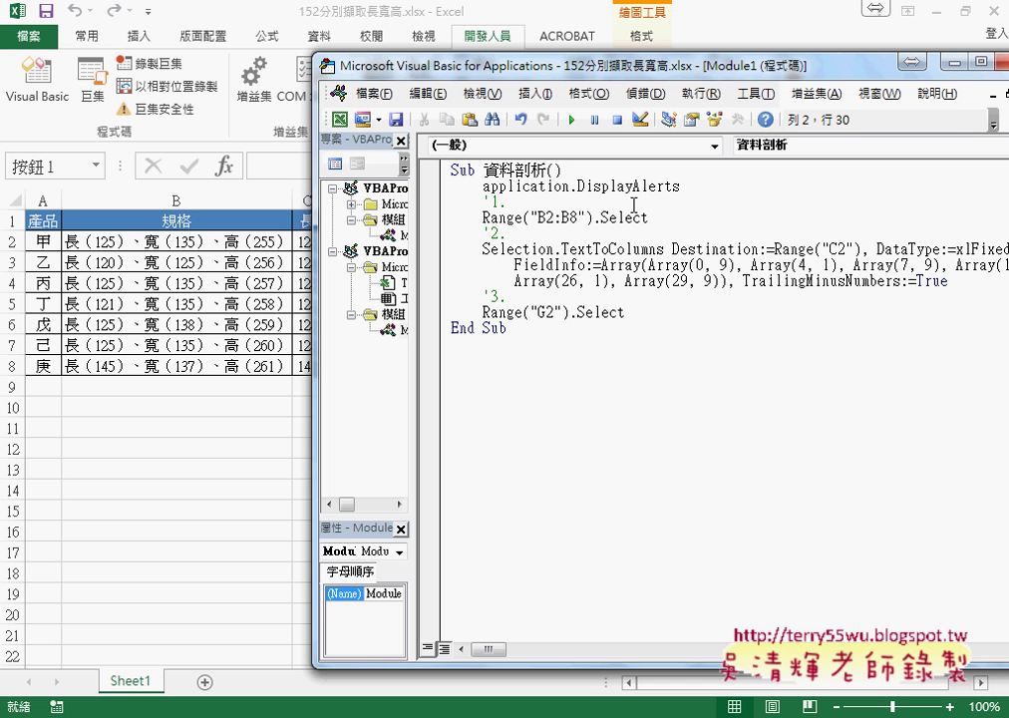
type("=")
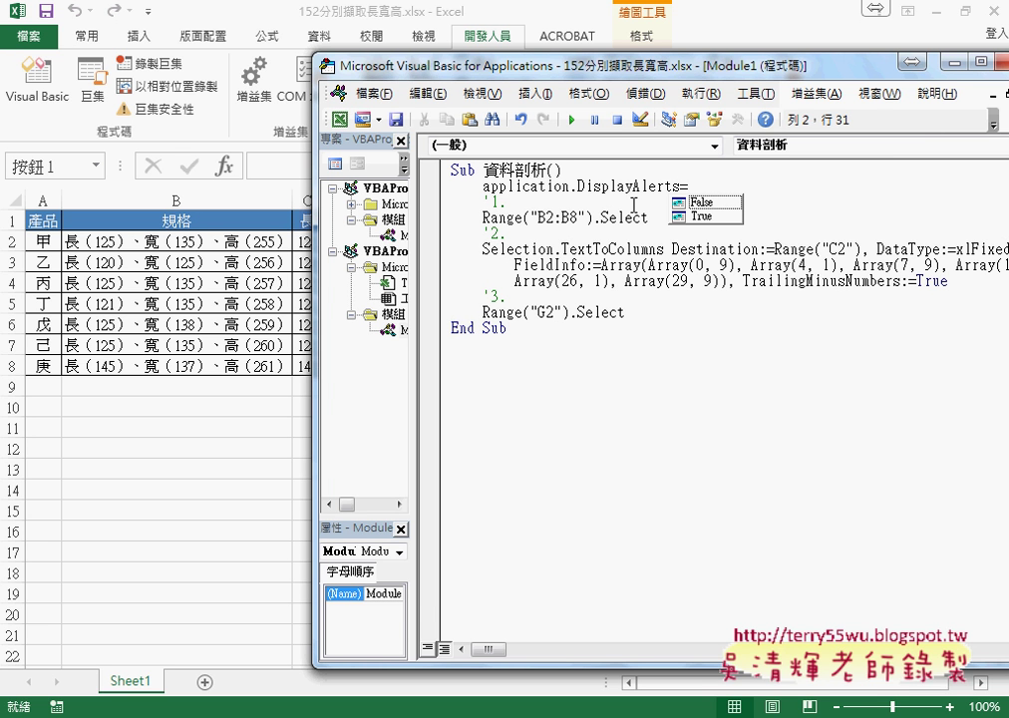
key("Down")
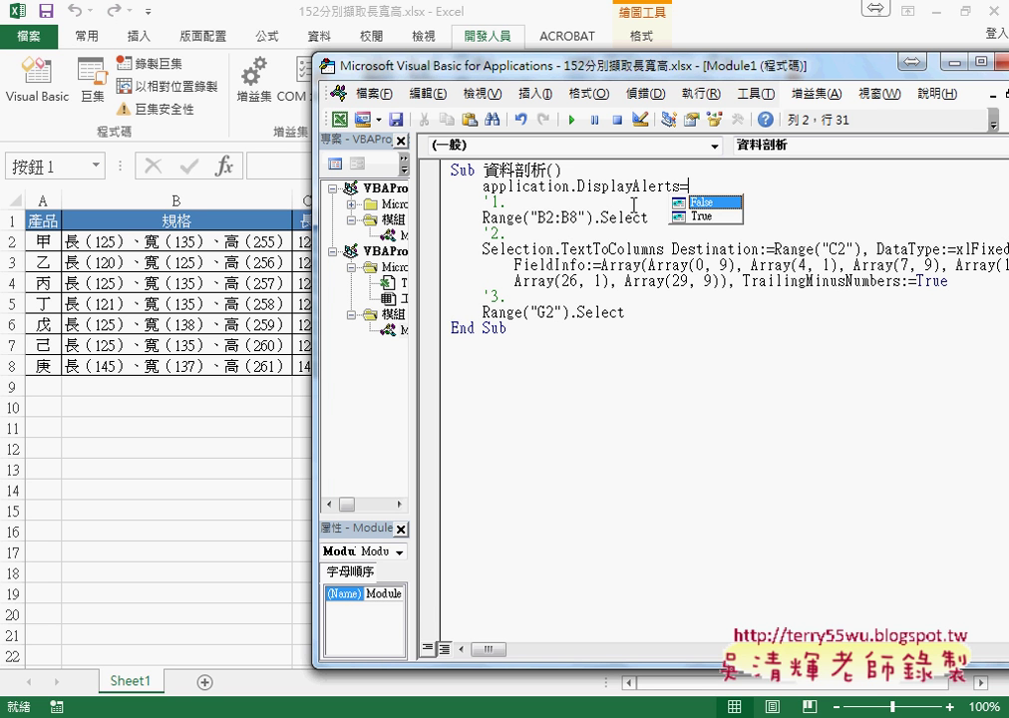
key("space")
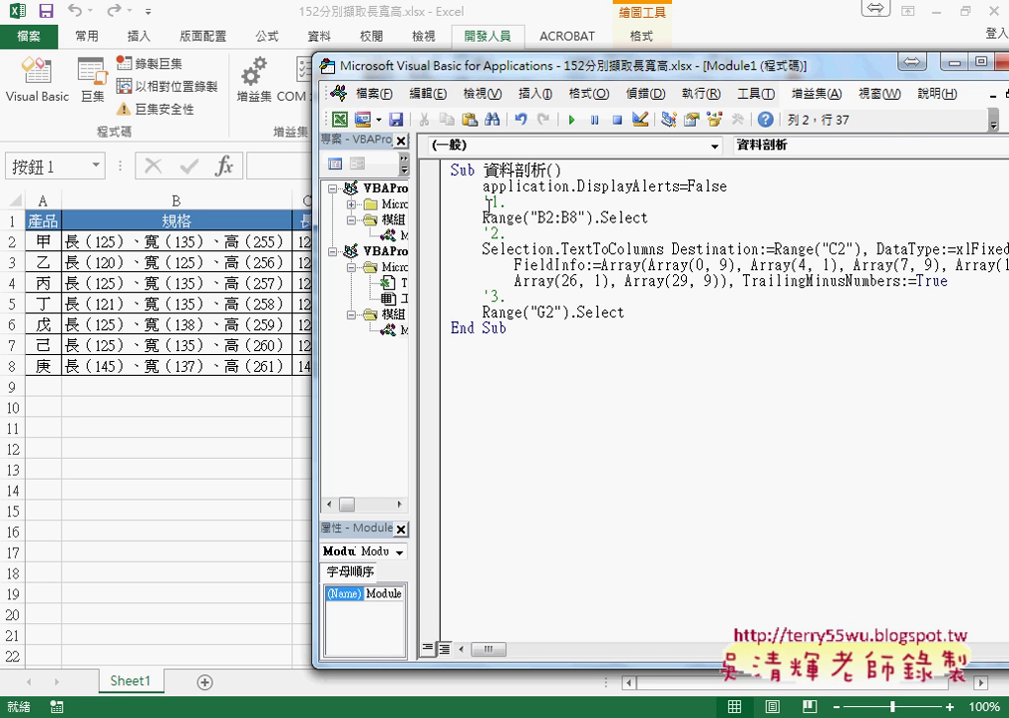
left_click_drag(483, 186, 686, 189)
key("ctrl+c")
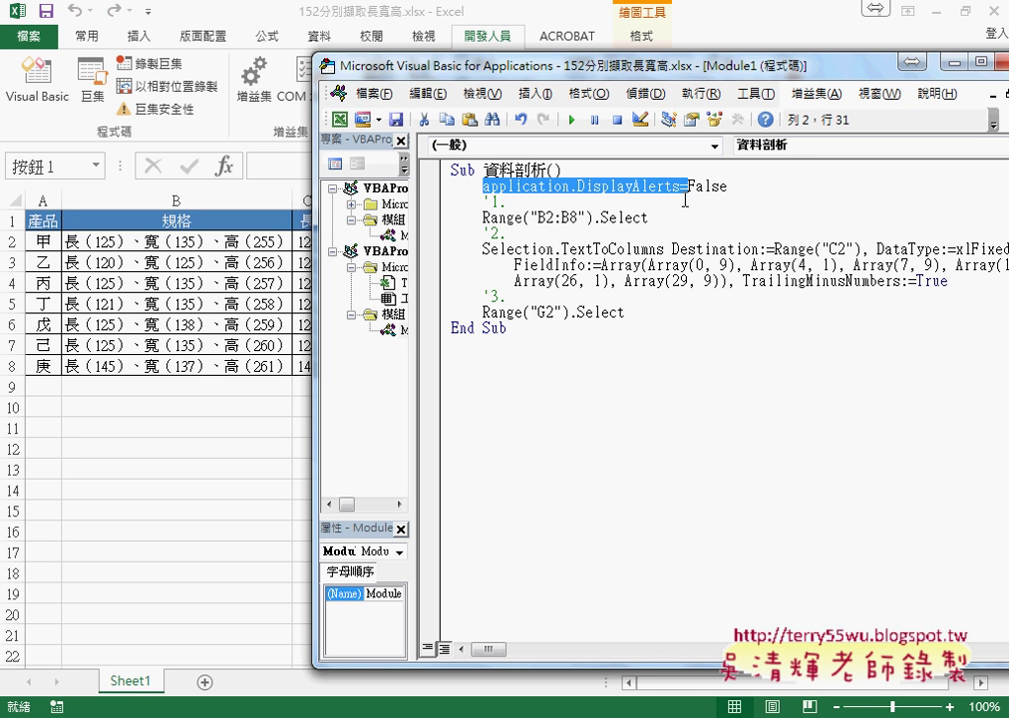
Step: Add Application.DisplayAlerts = True after Range("G2").Select, just before End Sub
left_click(638, 311)
key("Return")
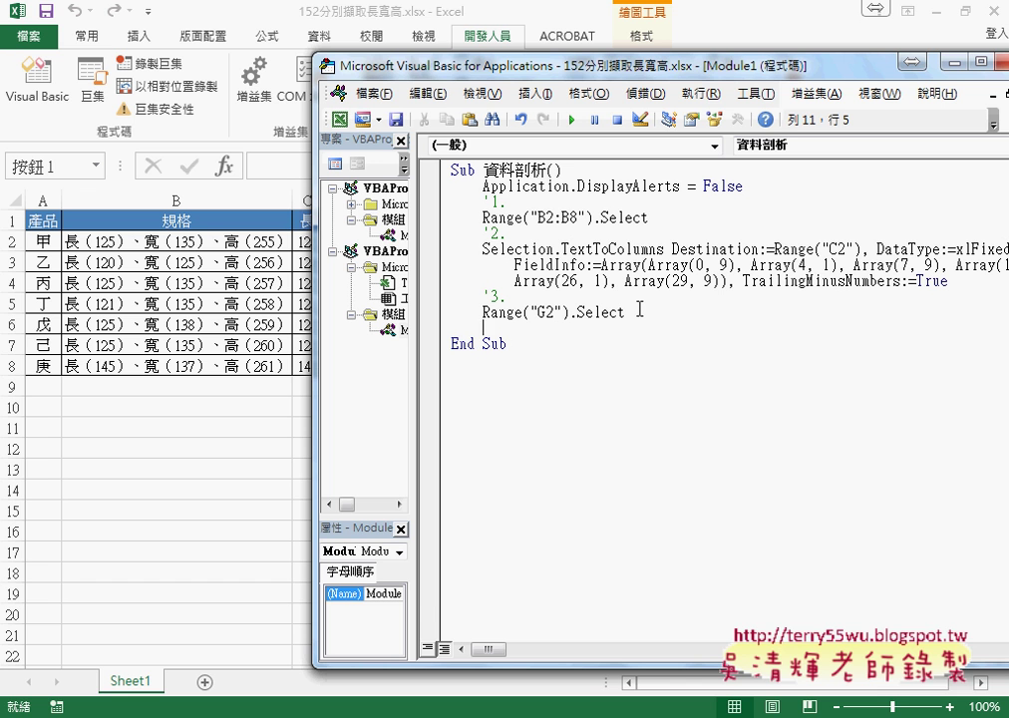
key("ctrl+v")
key("BackSpace")
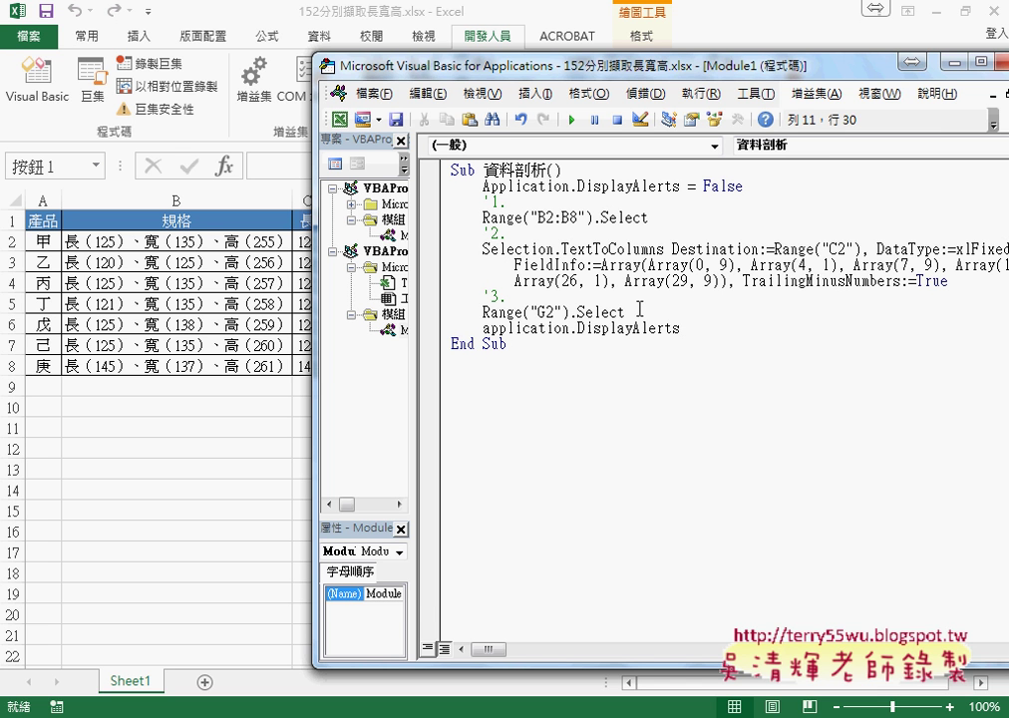
type("=")
key("Down")
key("space")
left_click(484, 186)
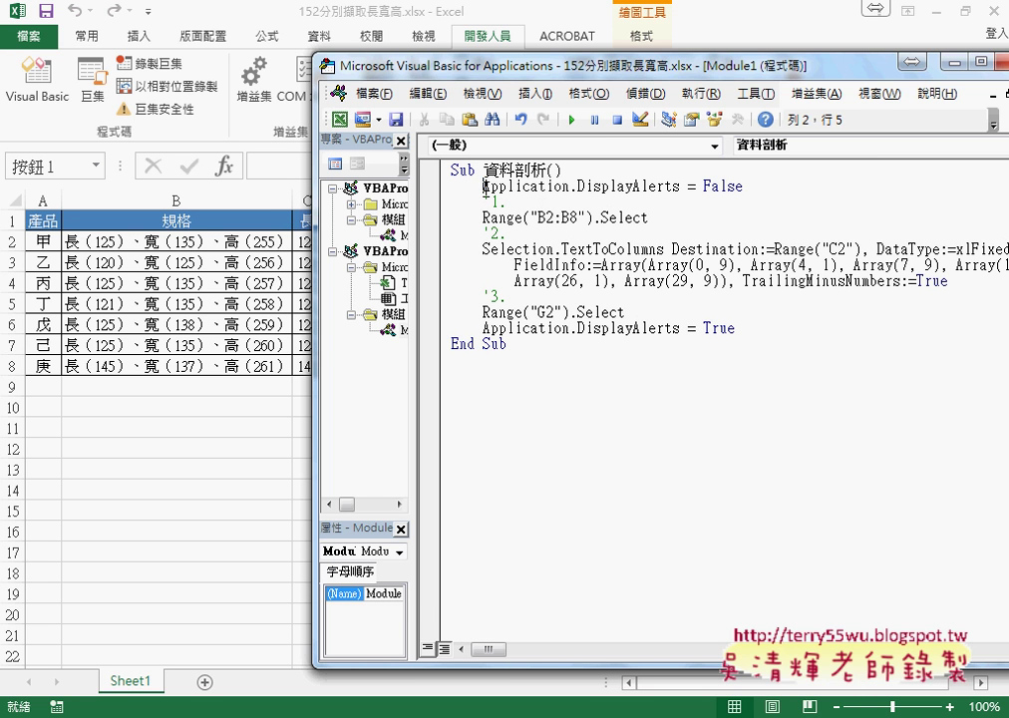
left_click_drag(483, 187, 570, 187)
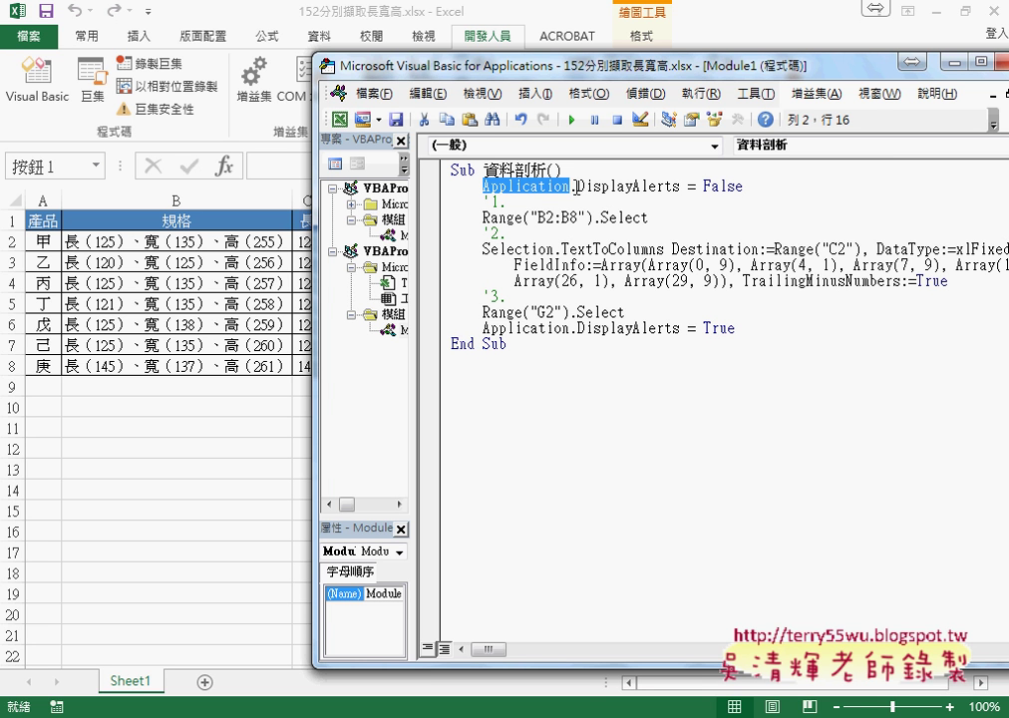
Step: Replace .DisplayAlerts = False on line 2 with .w to bring up Application's Wait member
left_click_drag(570, 186, 771, 184)
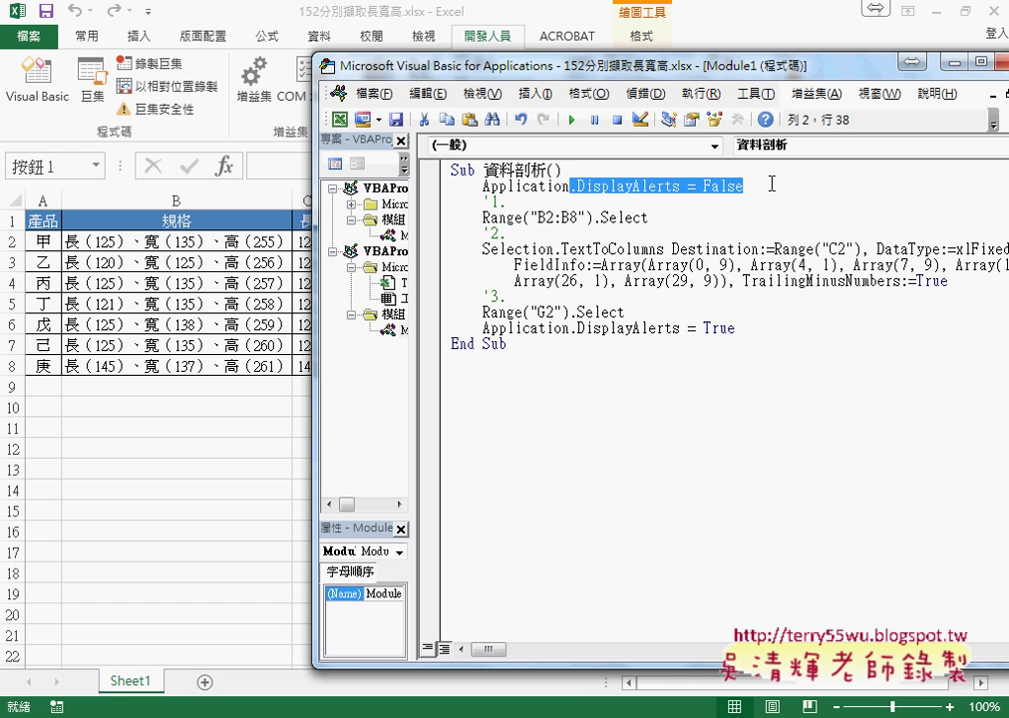
type(".")
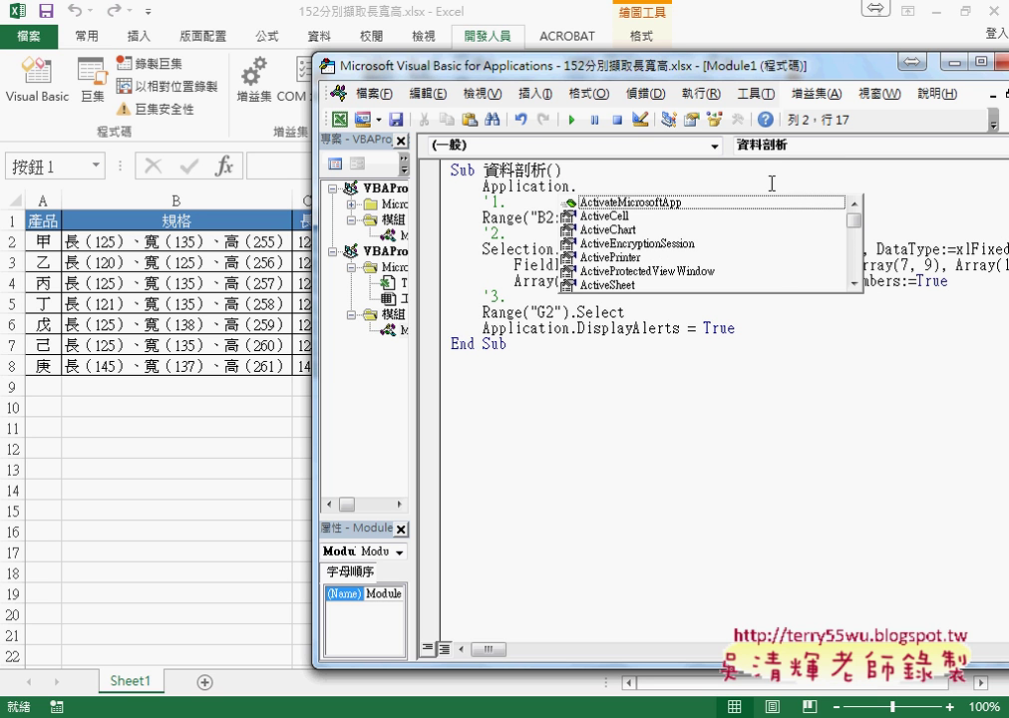
type("O")
key("Down")
key("Down")
key("Down")
key("Down")
key("Down")
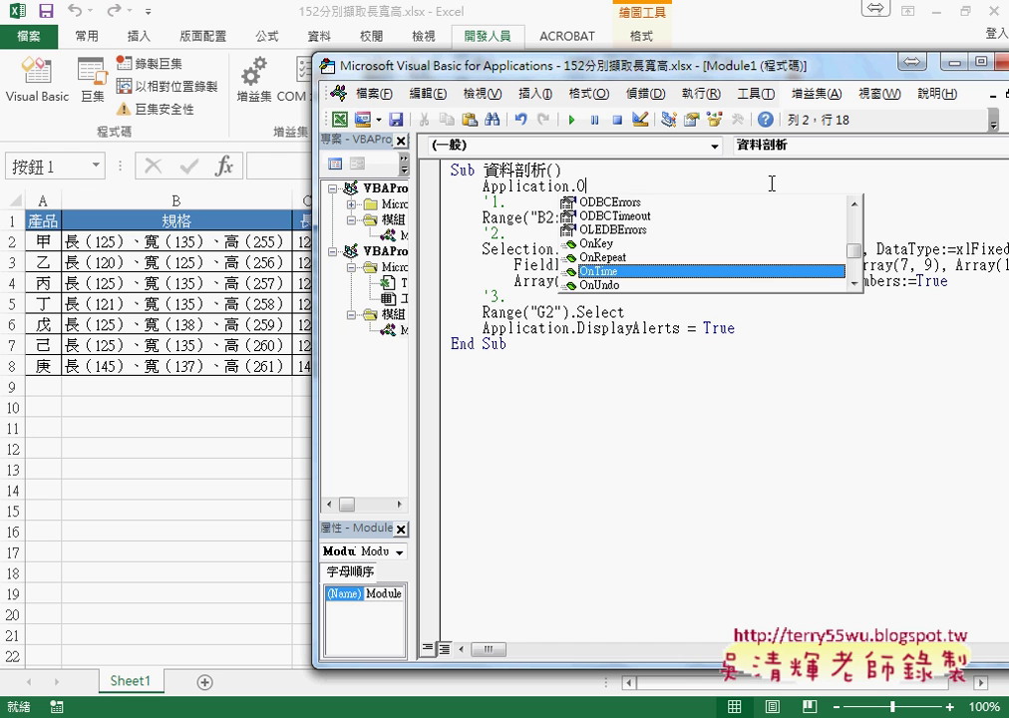
key("BackSpace")
key("BackSpace")
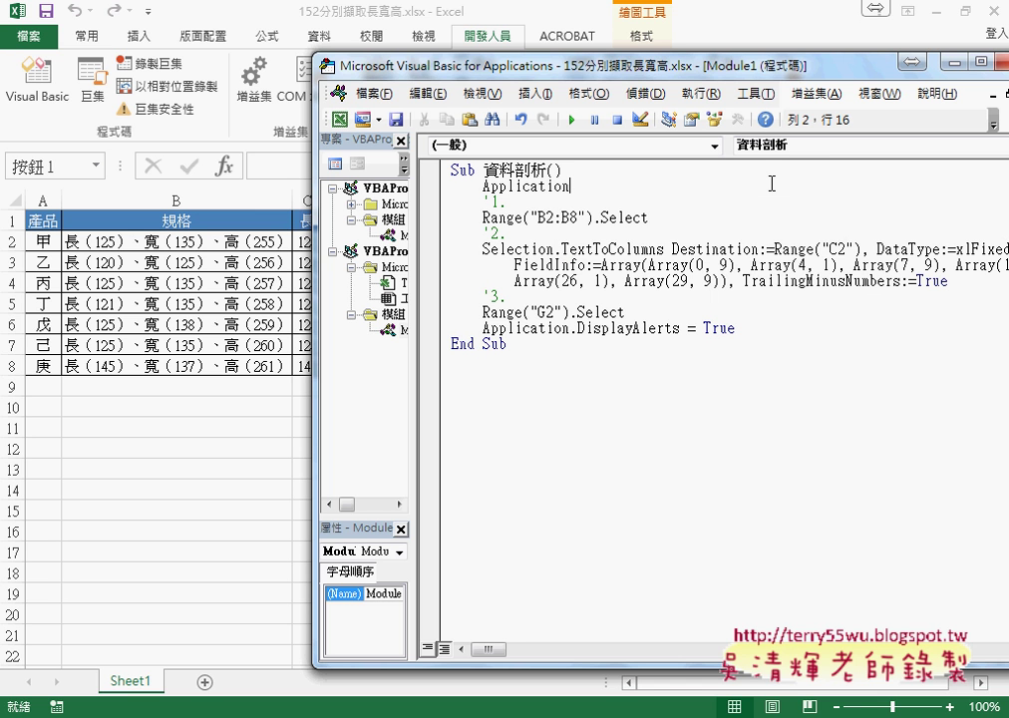
type(".")
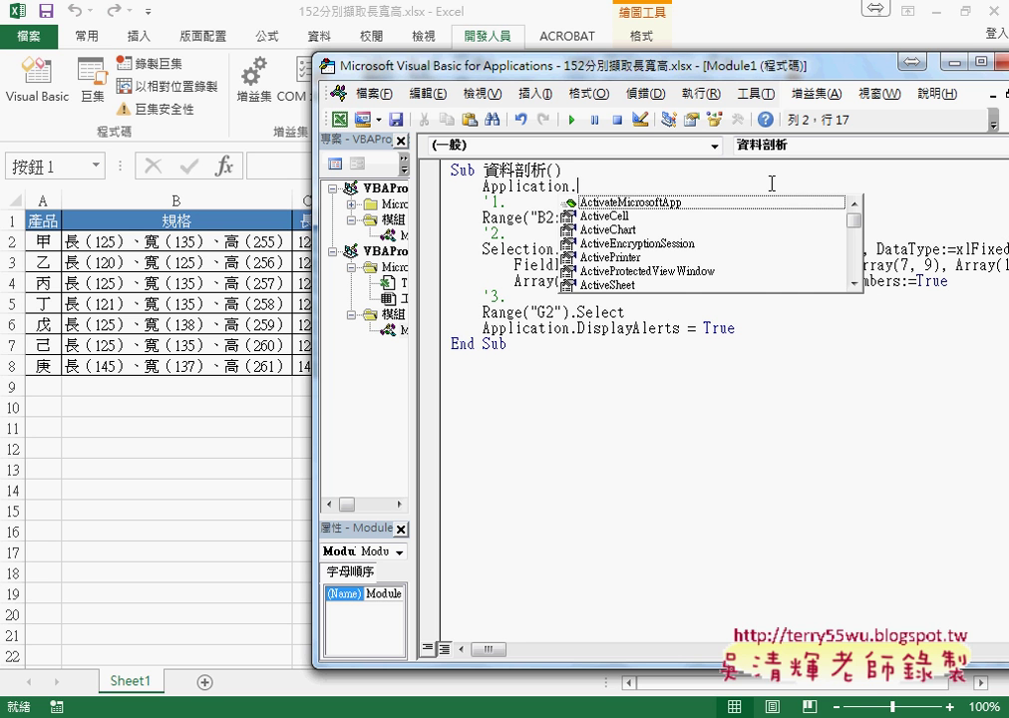
type("w")
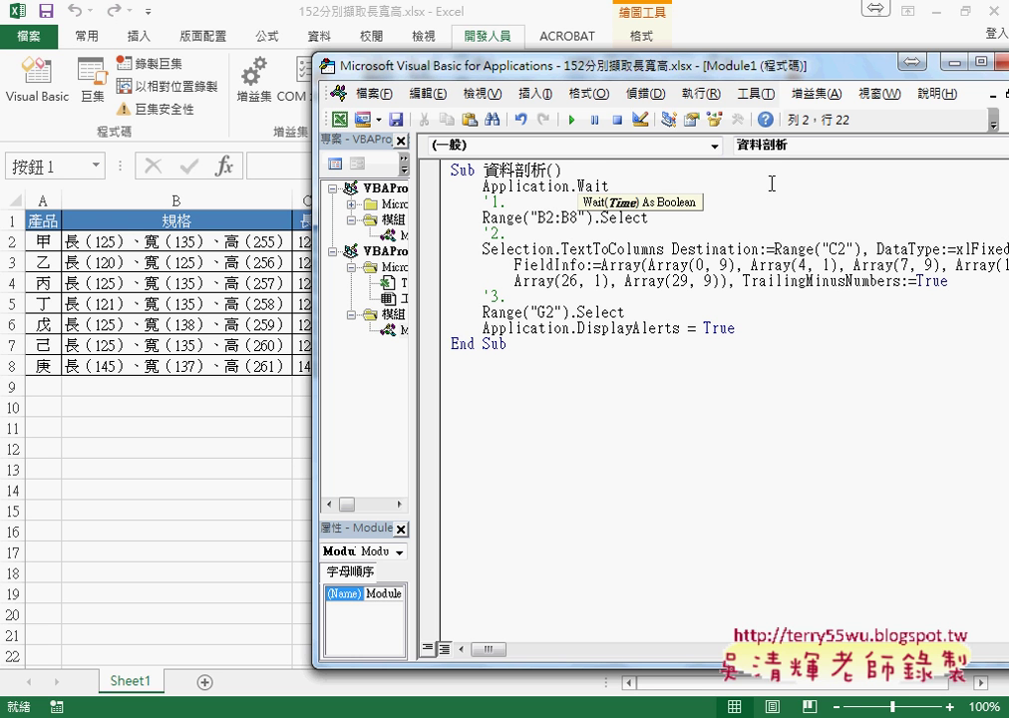
Step: Look up the Application.Wait method's Office Dev Center help page with F1
key("Left")
key("Left")
key("Left")
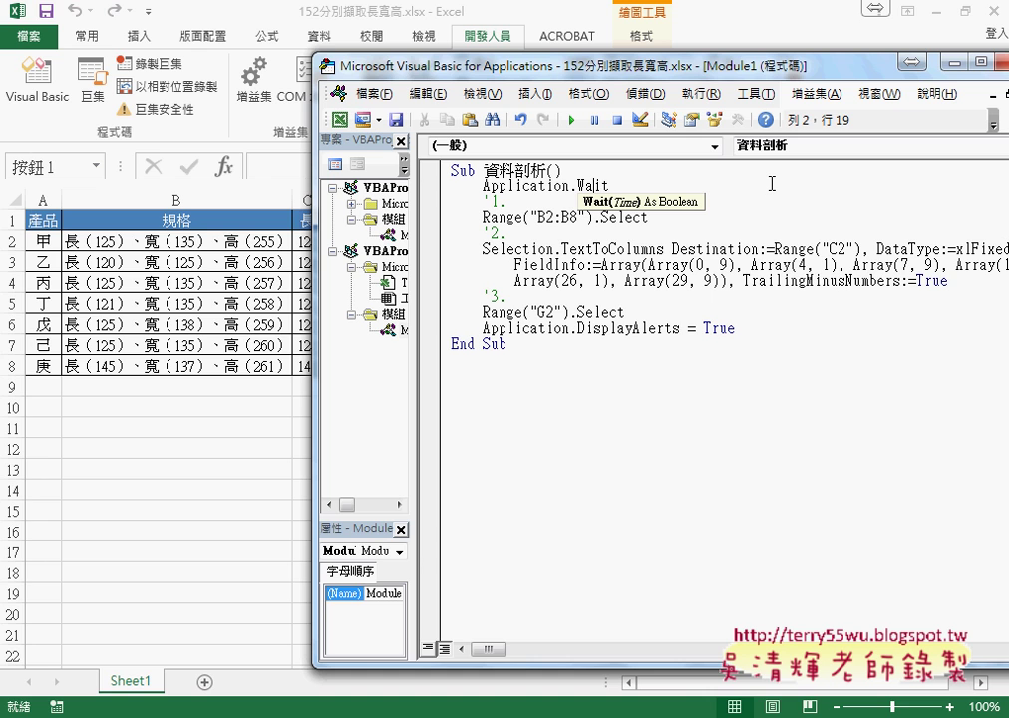
key("F1")
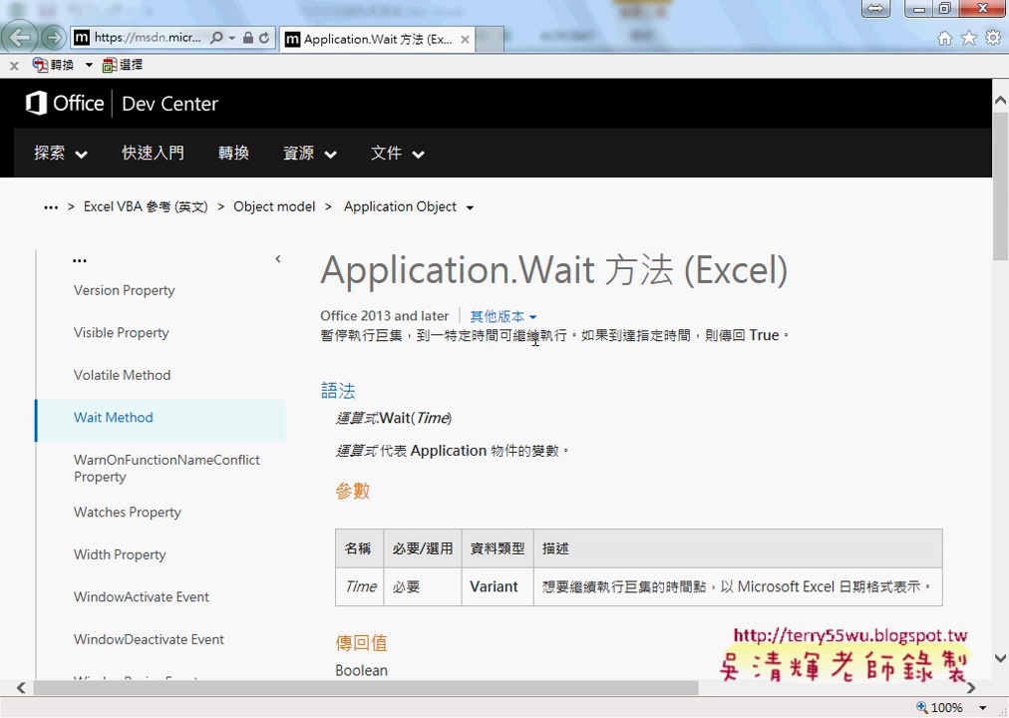
scroll(556, 394, "down", 2)
scroll(556, 393, "down", 2)
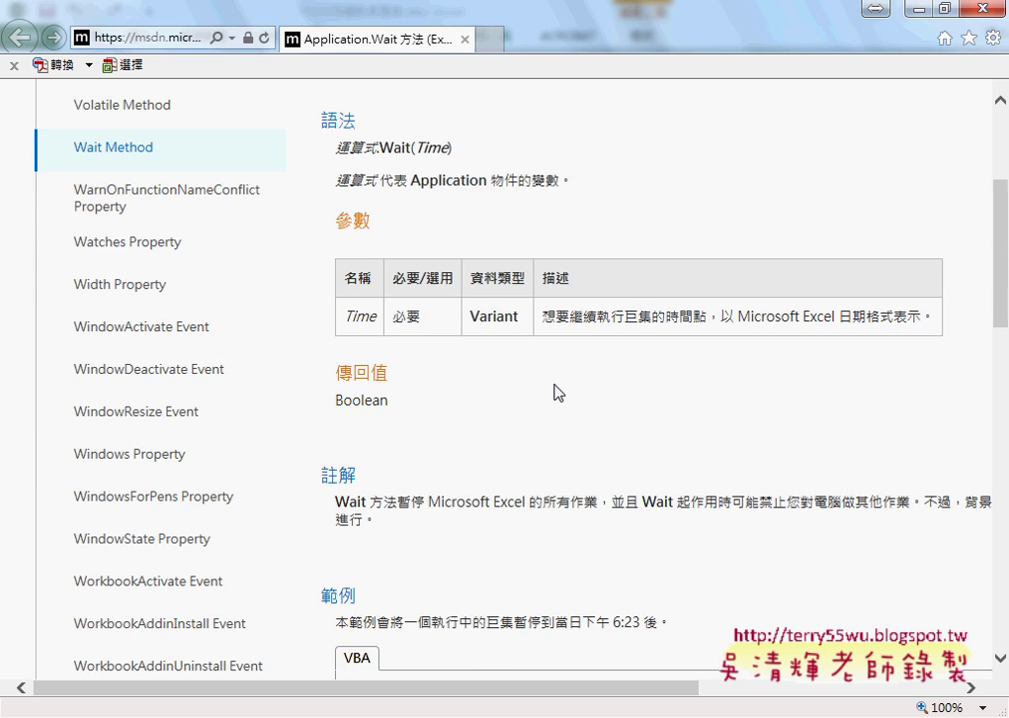
scroll(556, 394, "down", 2)
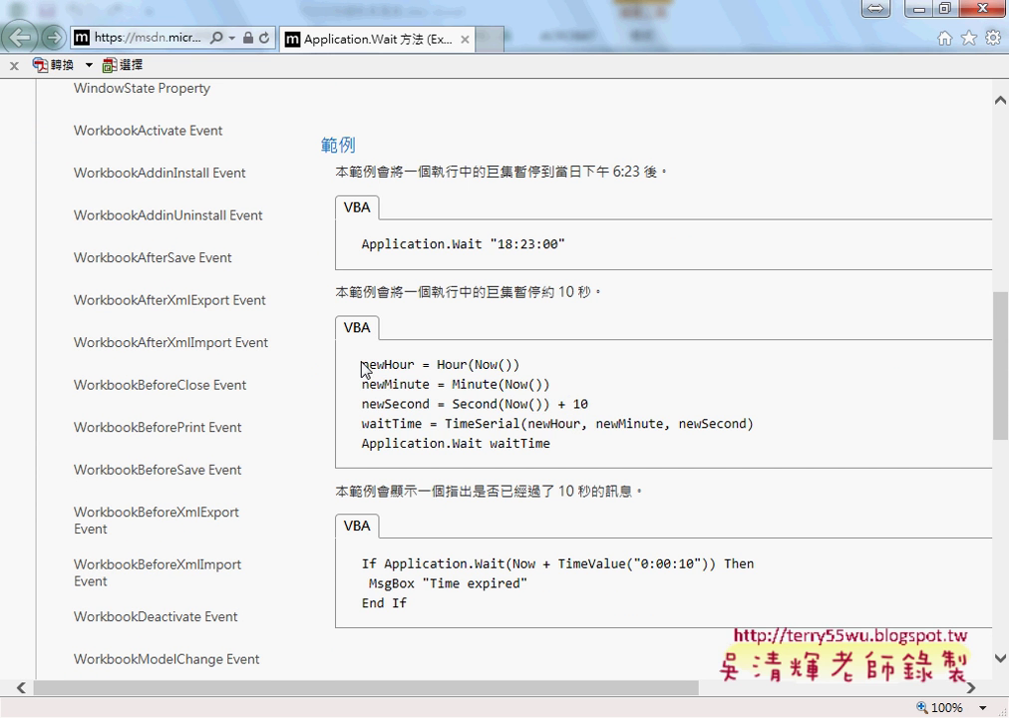
mouse_move(362, 365)
left_mouse_down()
mouse_move(570, 438)
mouse_move(570, 450)
left_mouse_up()
left_click(511, 443)
left_click_drag(489, 443, 551, 444)
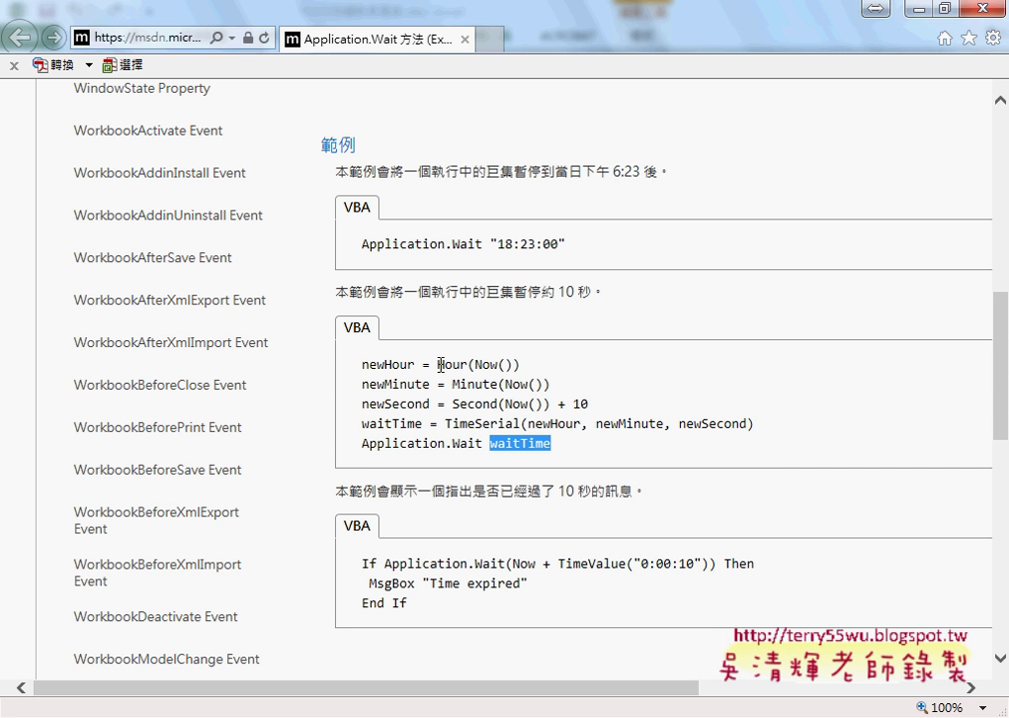
left_click_drag(525, 364, 382, 364)
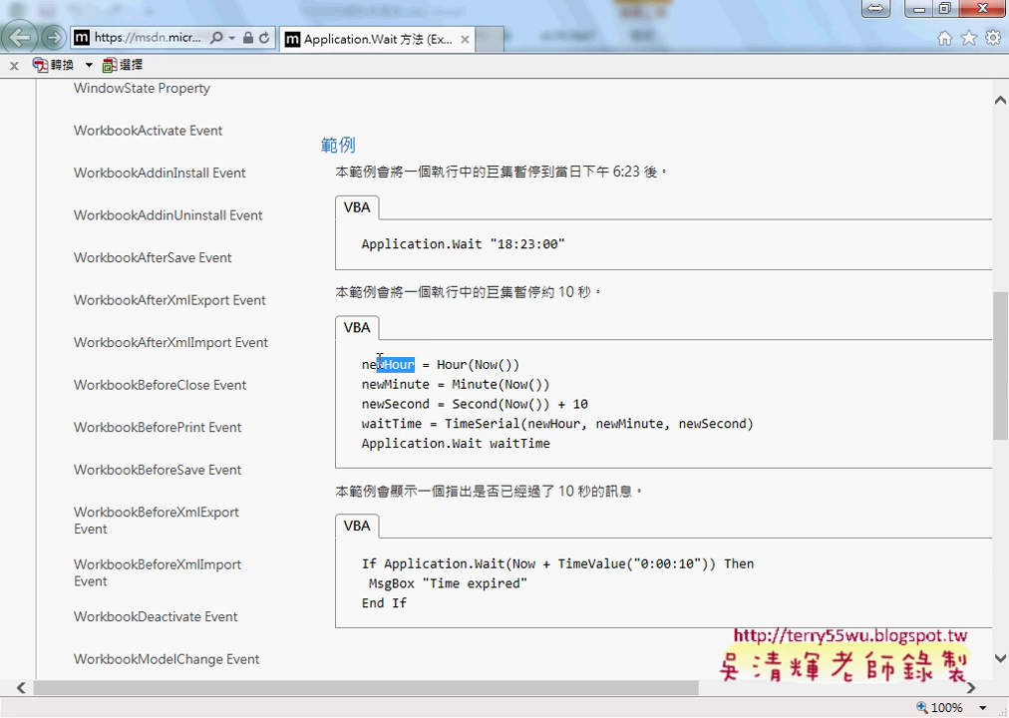
left_click_drag(556, 385, 506, 384)
left_click_drag(594, 404, 453, 403)
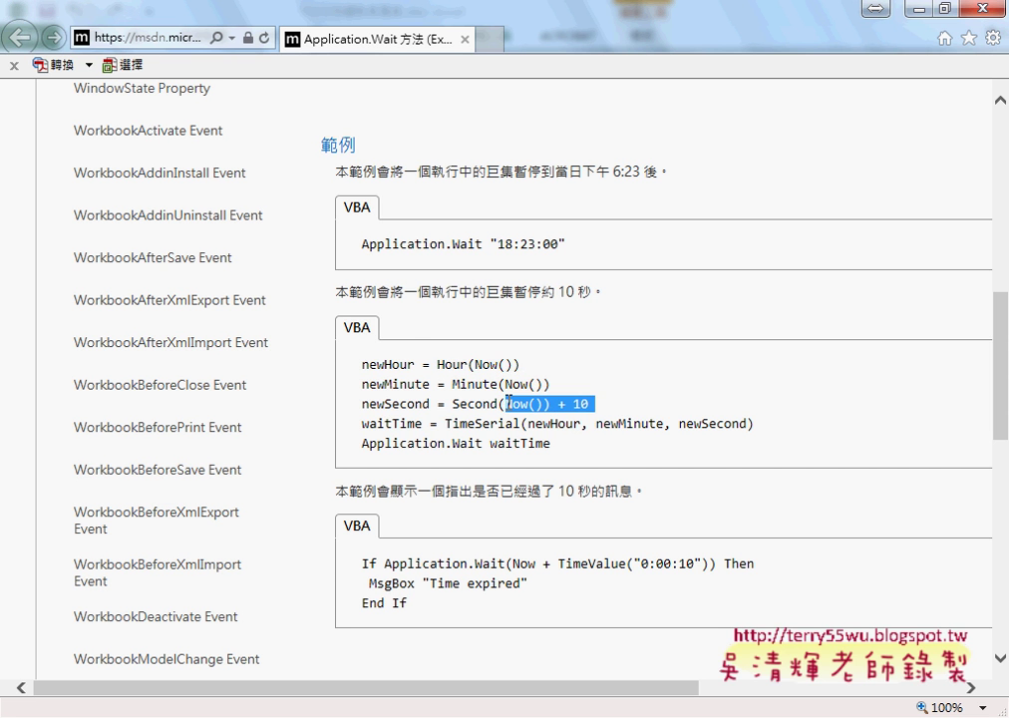
left_click_drag(558, 448, 359, 365)
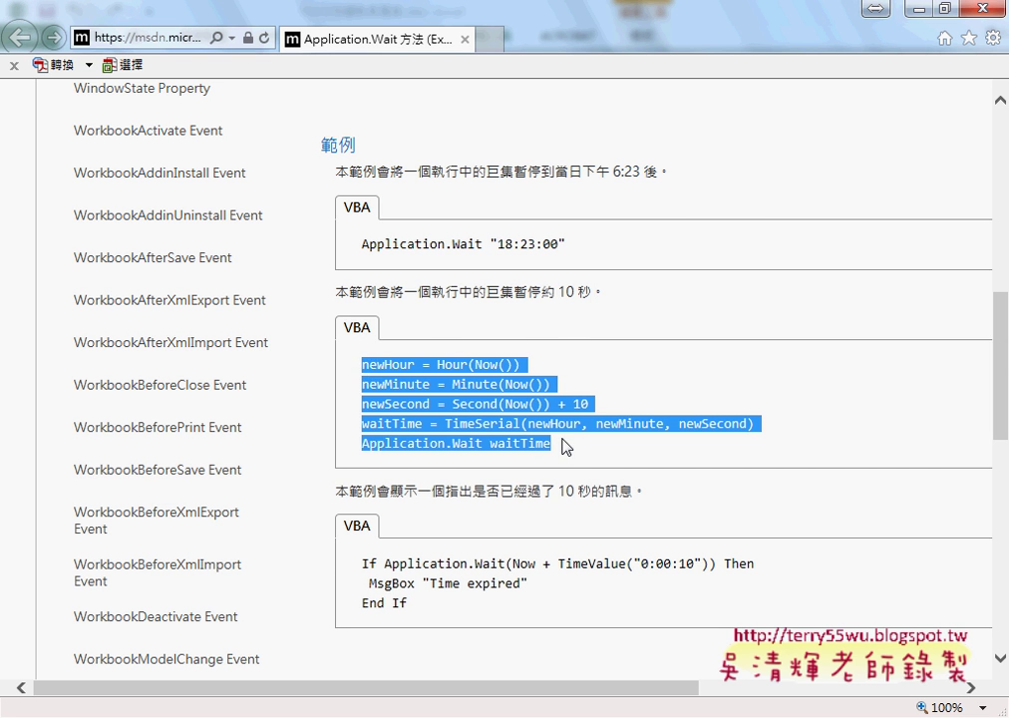
left_click(553, 443)
left_click_drag(593, 403, 558, 403)
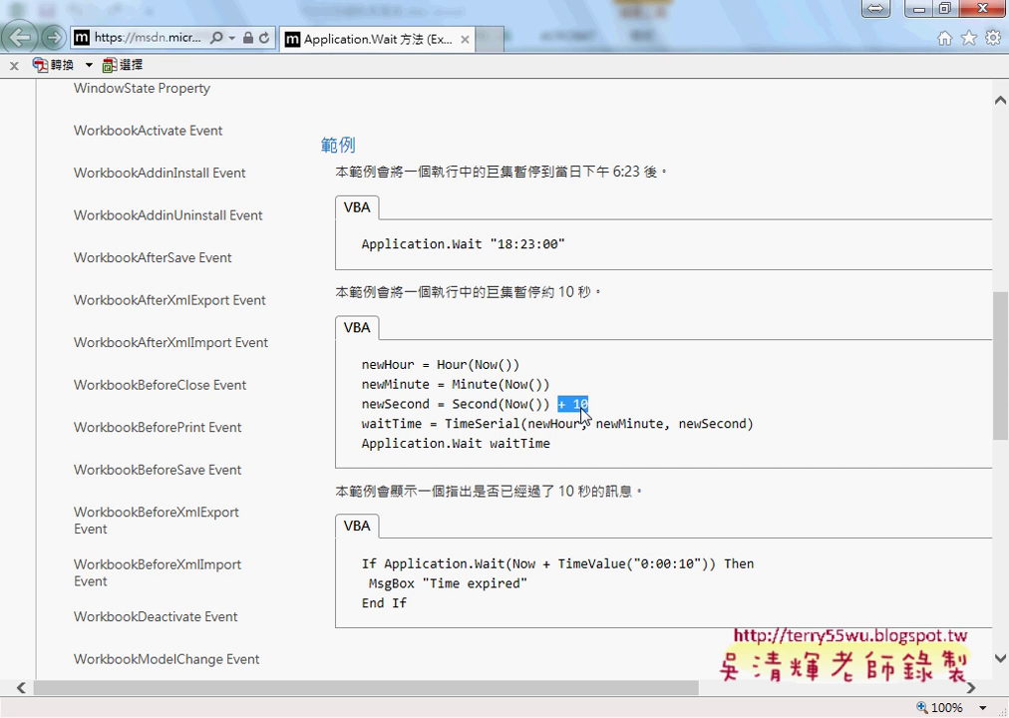
left_click_drag(554, 384, 454, 384)
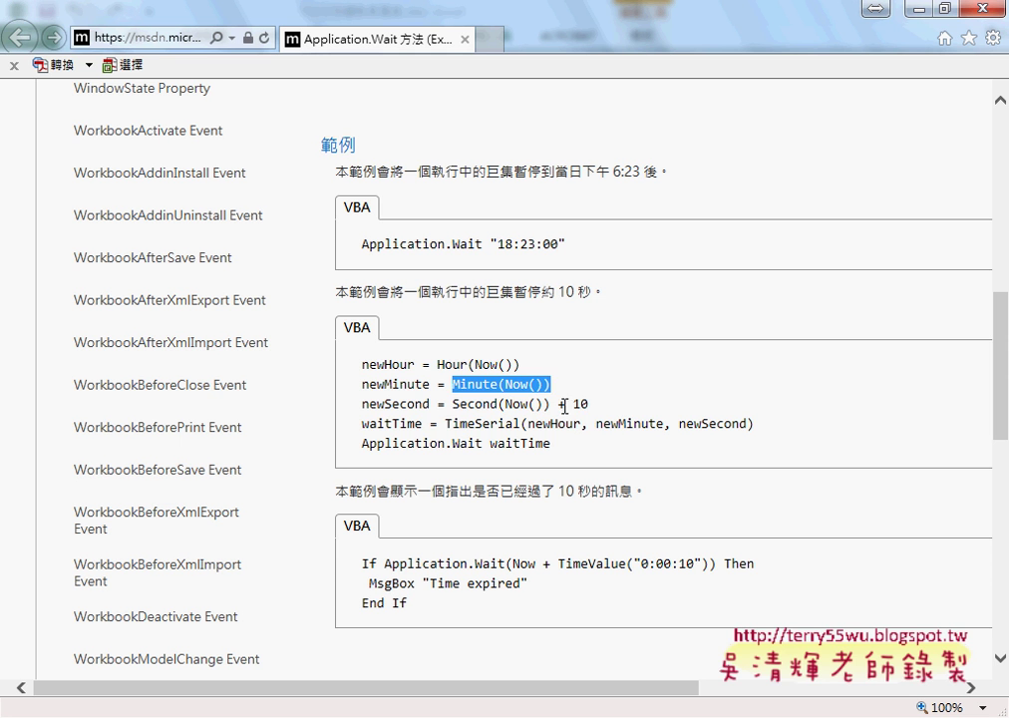
left_click_drag(557, 403, 596, 404)
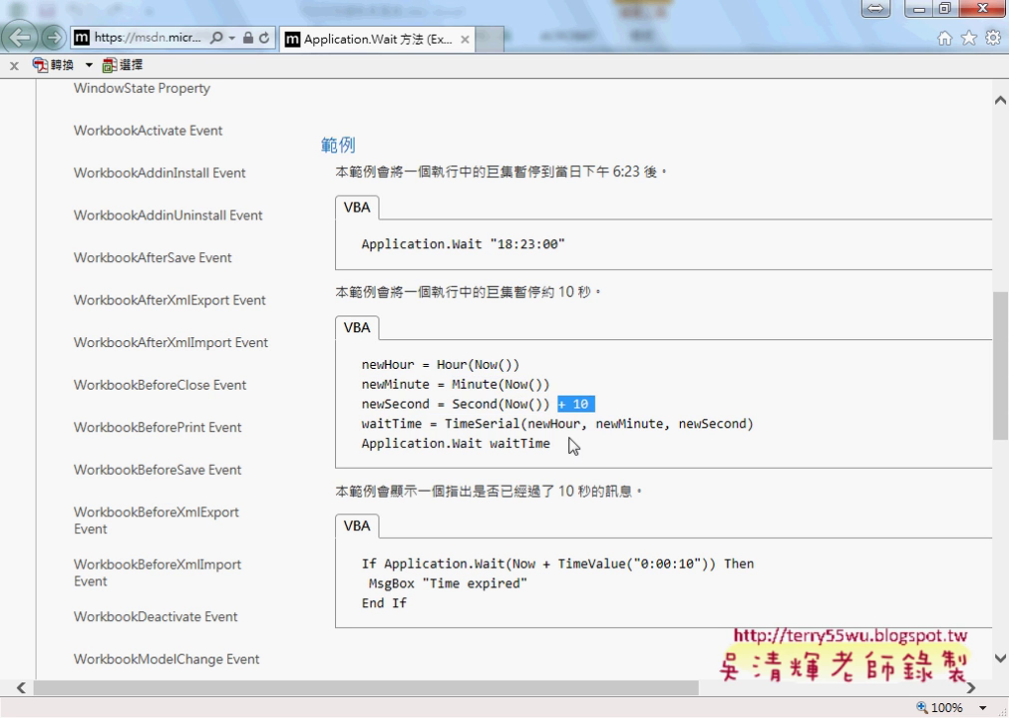
left_click_drag(553, 443, 360, 367)
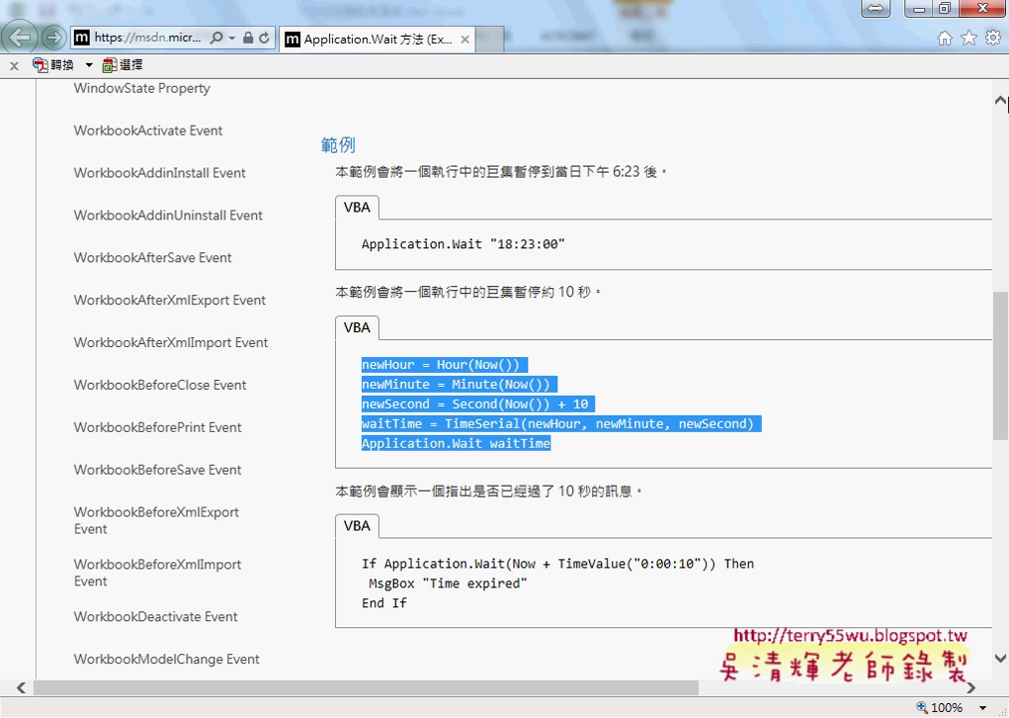
Step: Close the help page and change line 2 from Application.Wait back to Application.DisplayAlerts = False
left_click(981, 15)
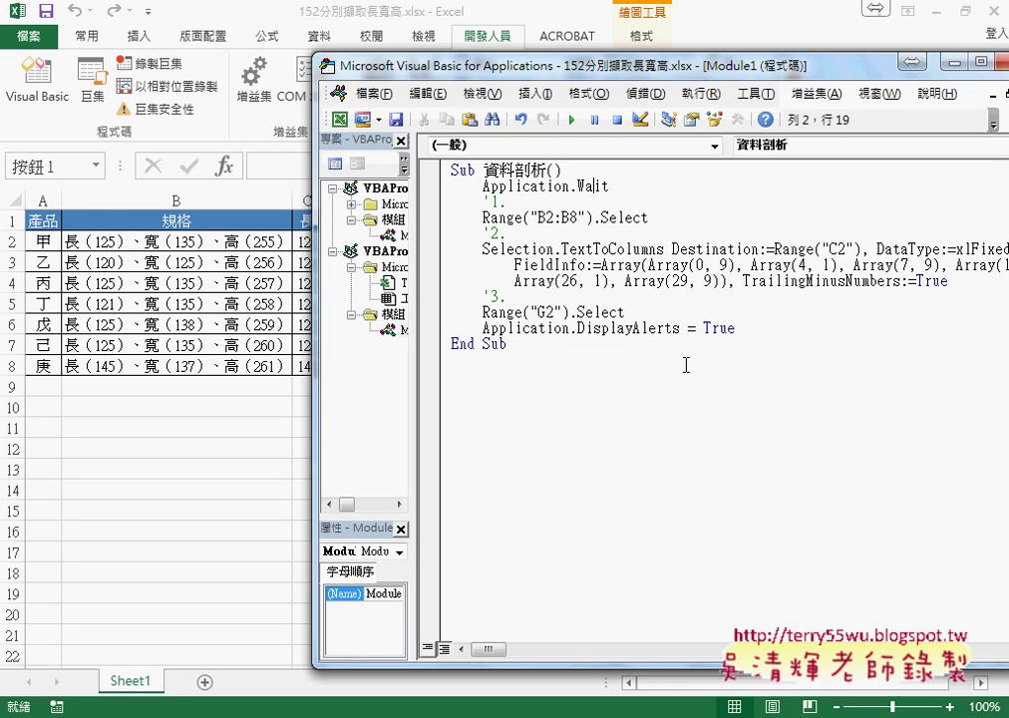
left_click_drag(613, 186, 571, 186)
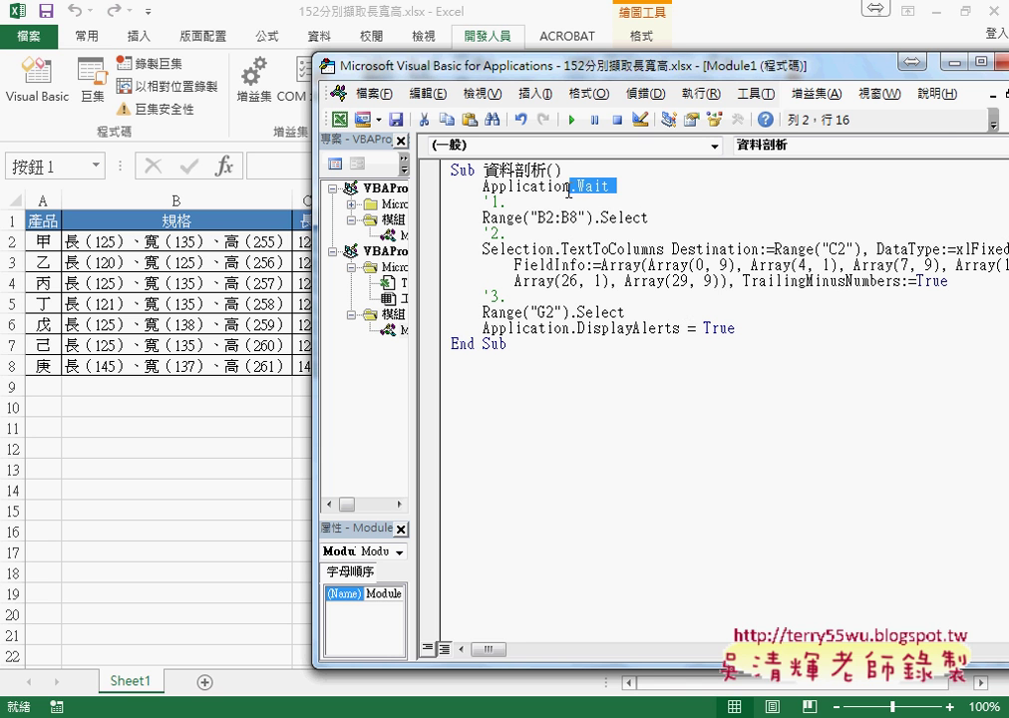
type(".")
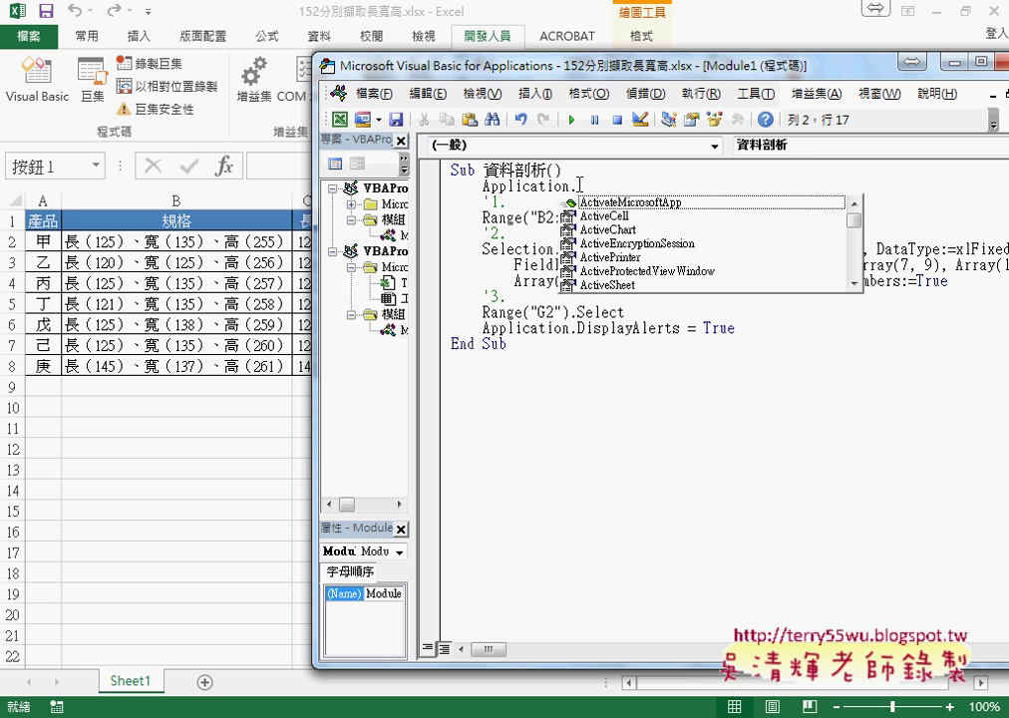
type("D")
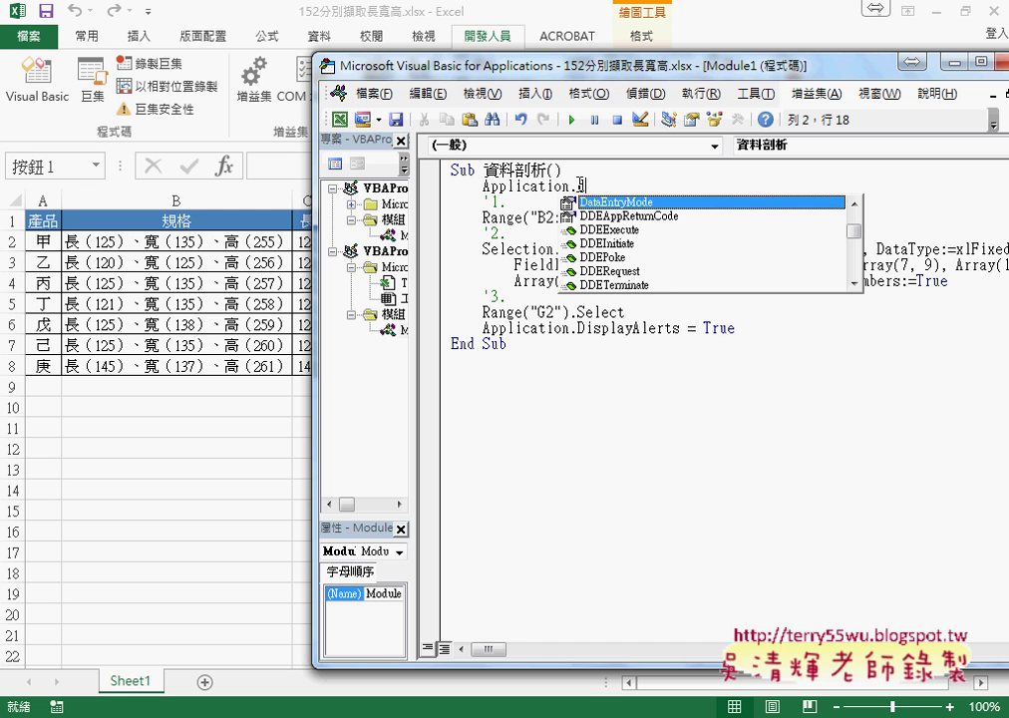
type("i")
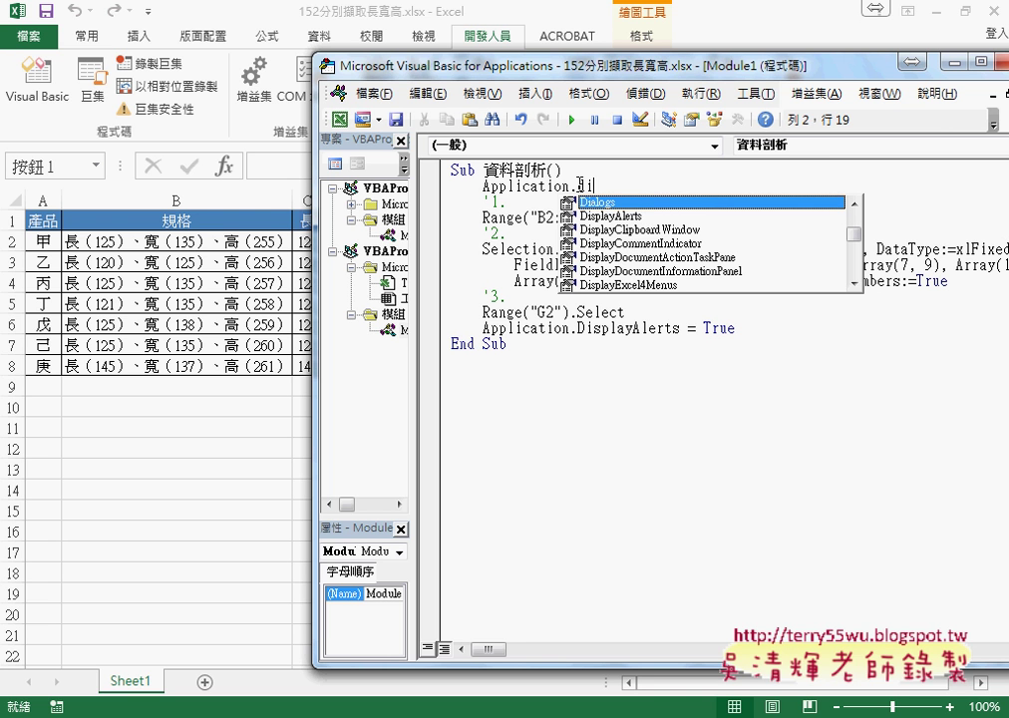
key("Down")
key("space")
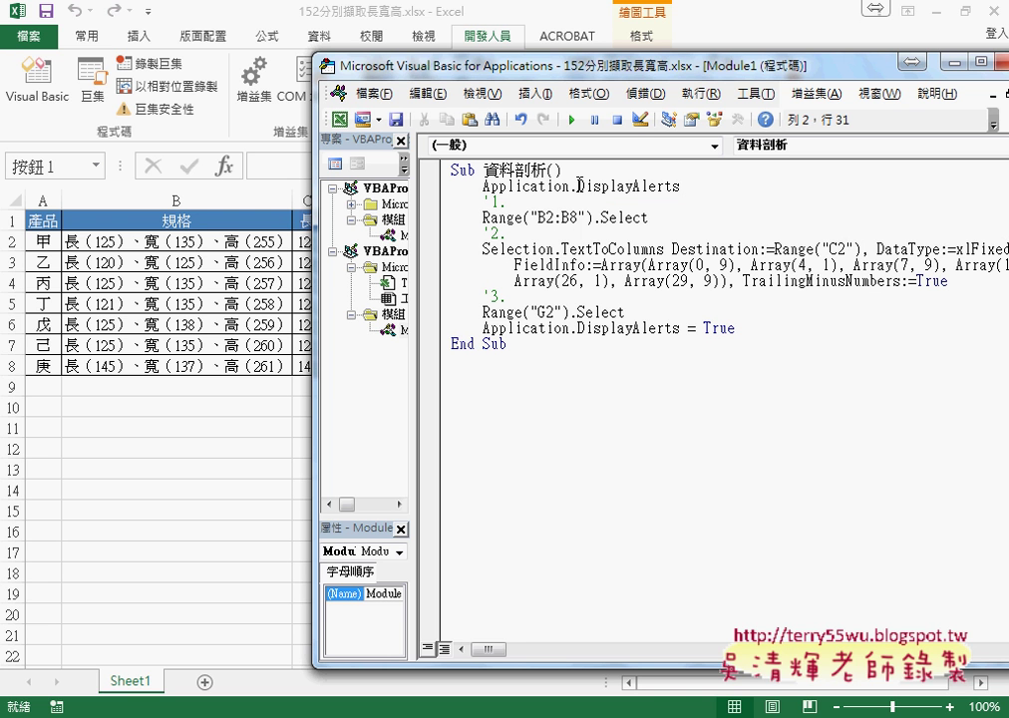
type("=")
key("space")
Step: Back on the sheet, clear C2:E8 and run the 資料剖析 button to refill the columns
left_click(196, 467)
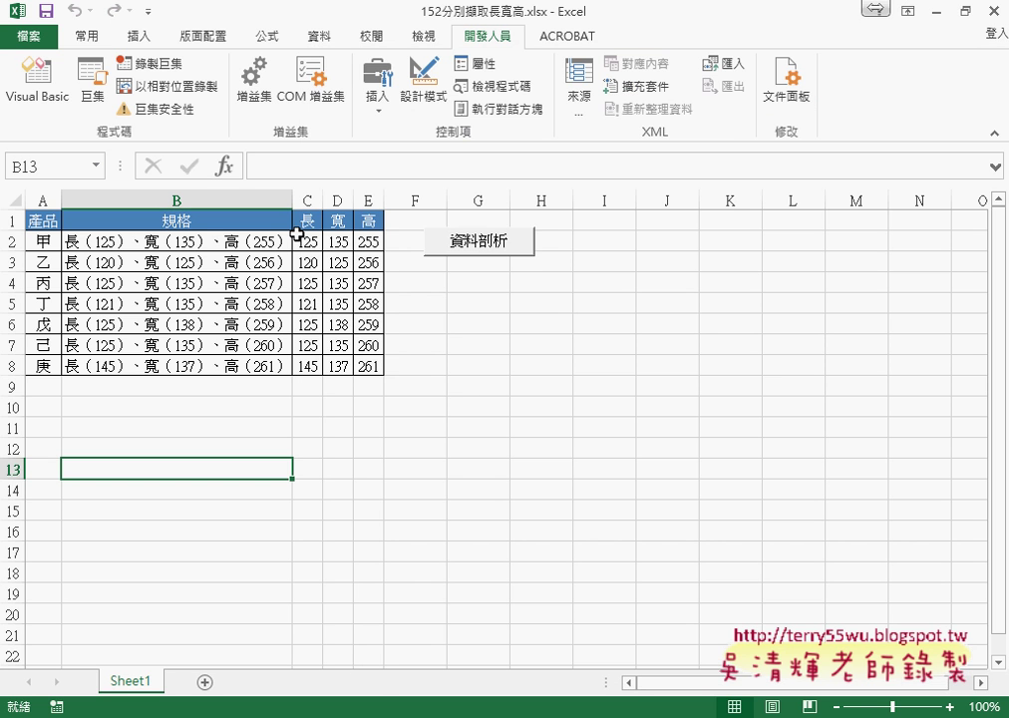
left_click_drag(297, 234, 366, 356)
key("Delete")
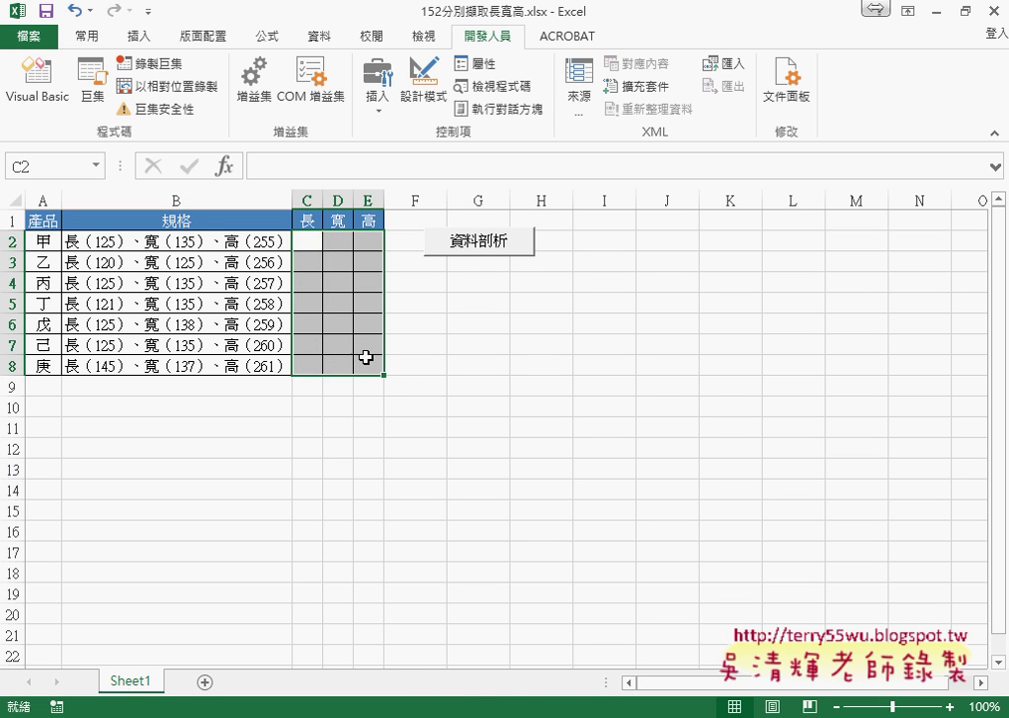
left_click(603, 322)
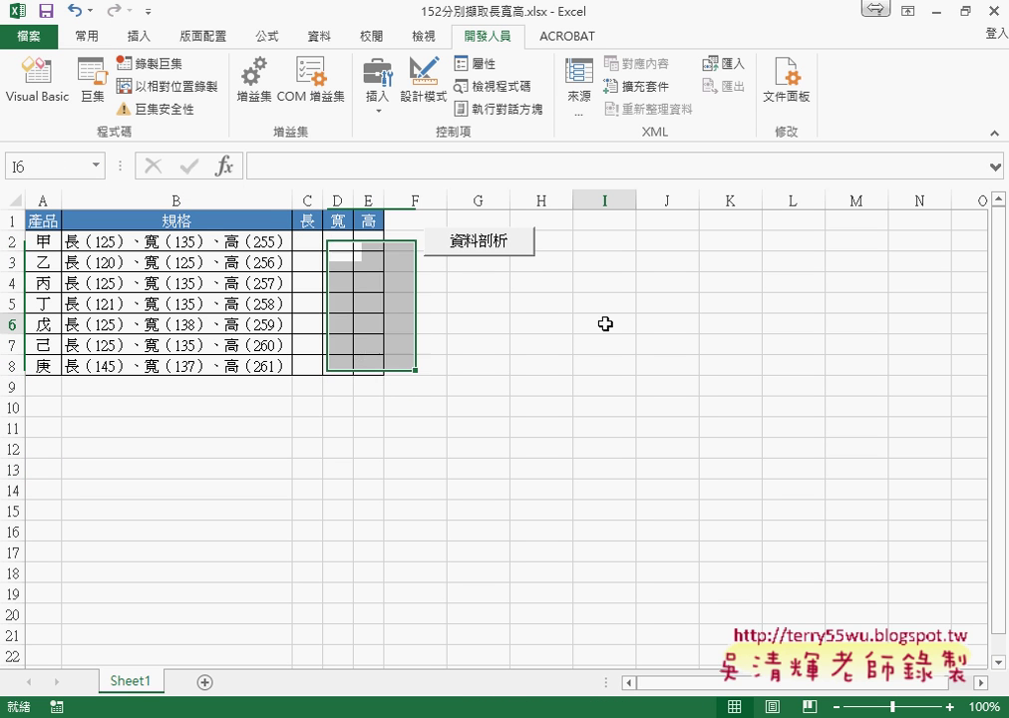
left_click(471, 241)
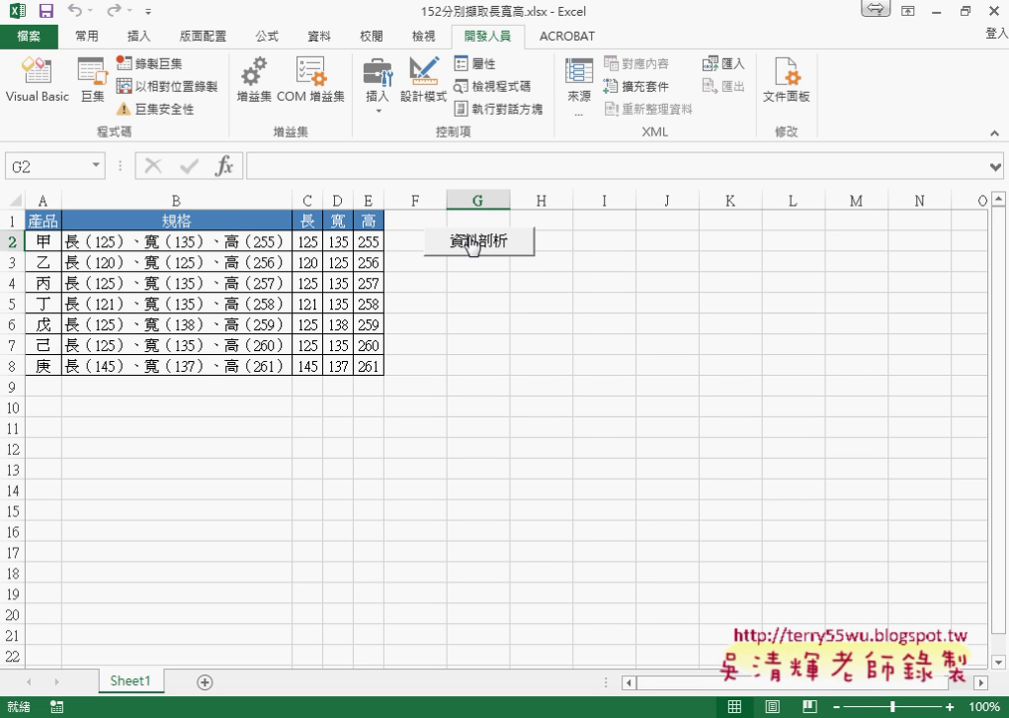
Step: Clear C2:E8 a second time and rerun the macro to confirm it splits without alerts
left_click_drag(308, 242, 374, 363)
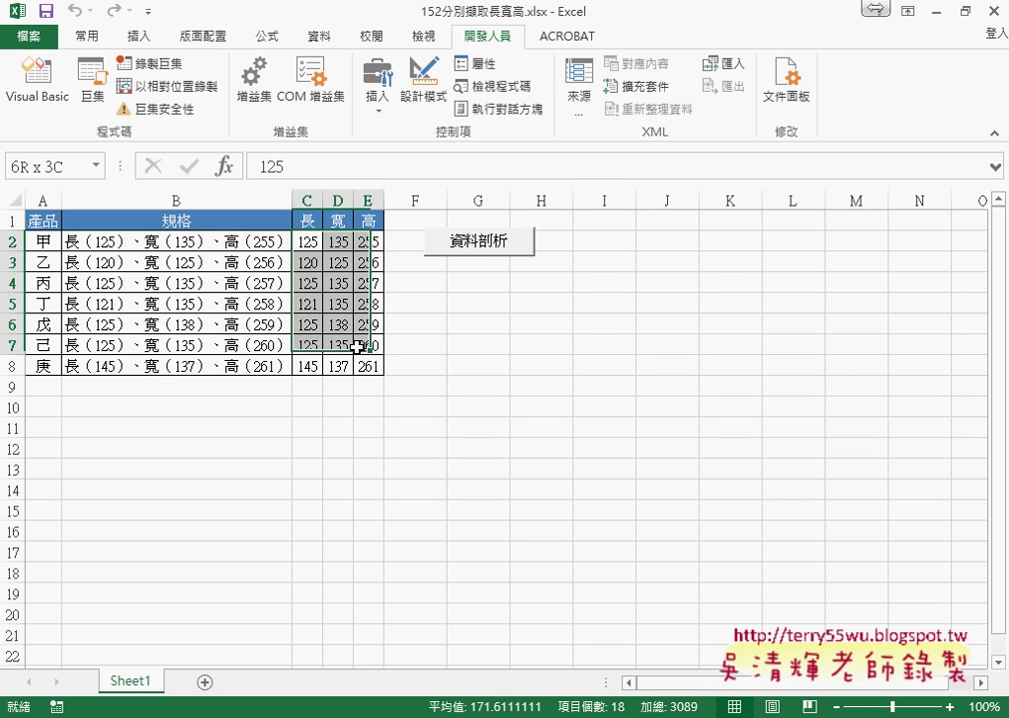
key("Delete")
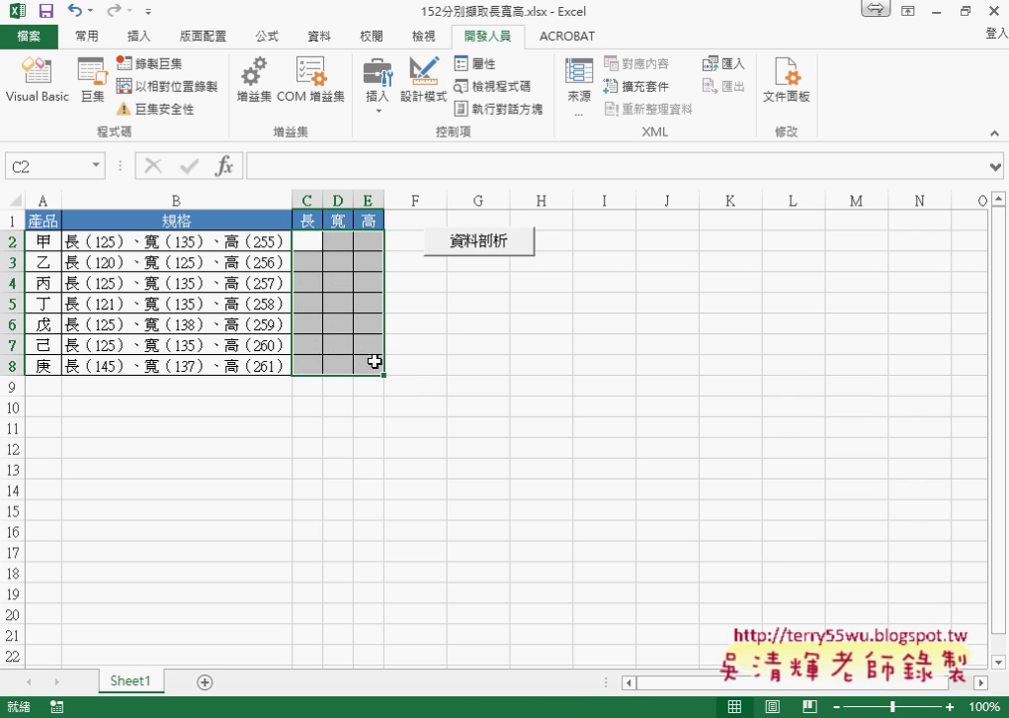
left_click(412, 349)
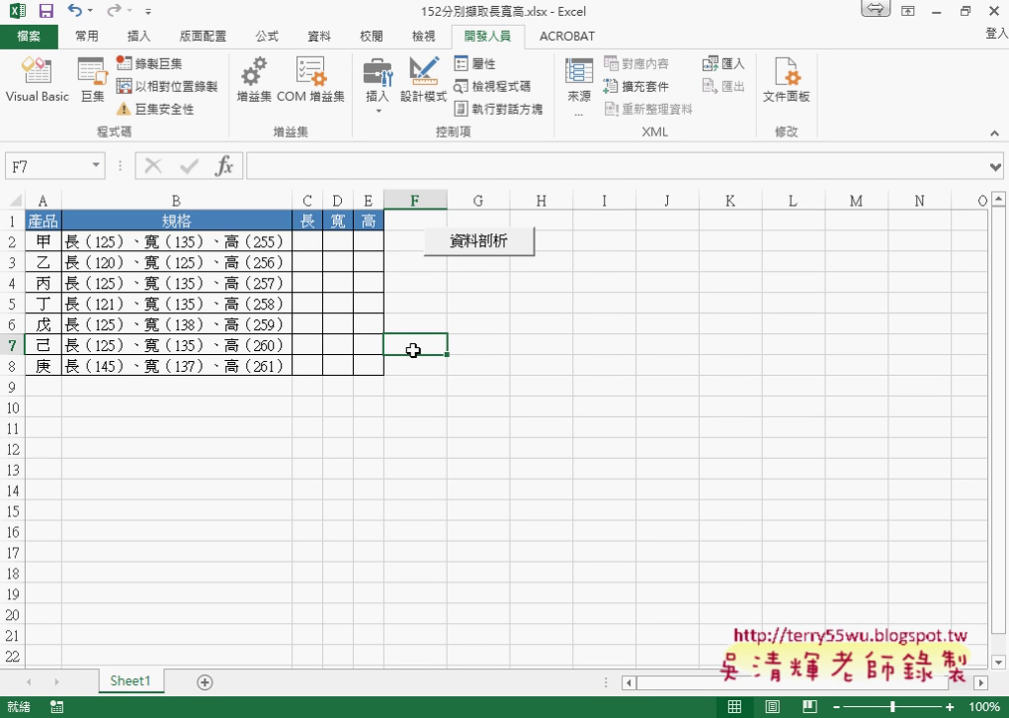
left_click(468, 259)
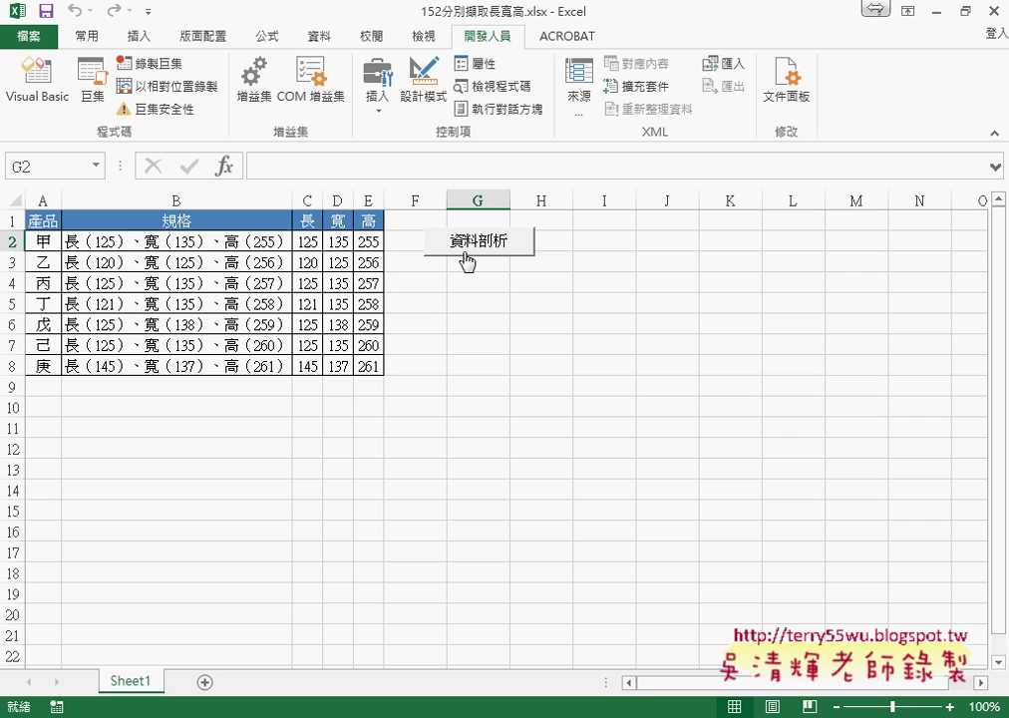